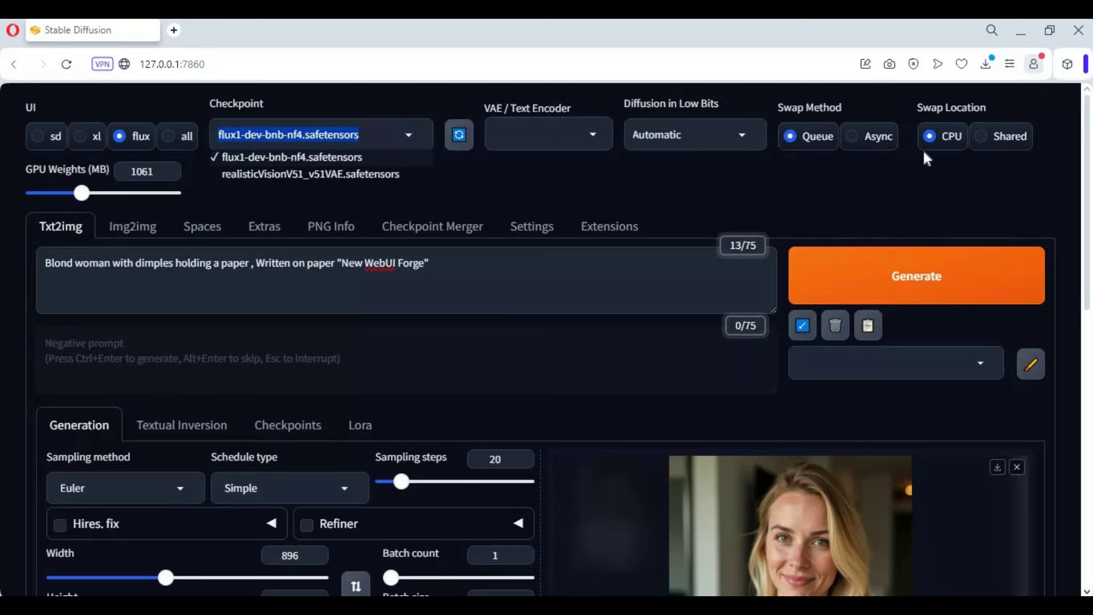
- Examine the generated image of the woman holding the paper at full size and review its generation settings
scroll(874, 295, down, 4)
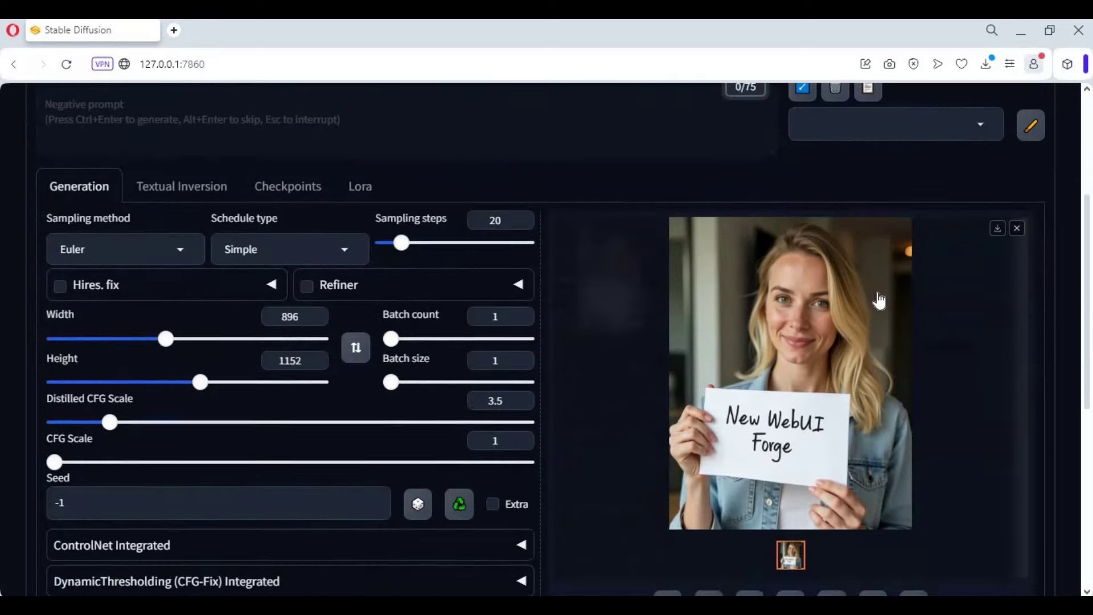
click(874, 295)
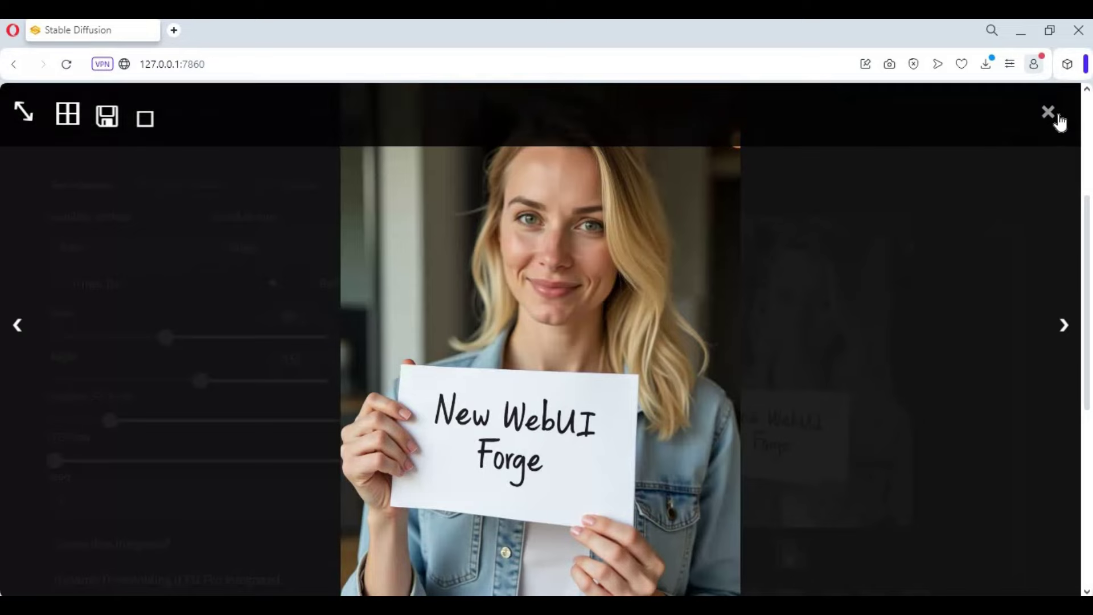
click(1051, 116)
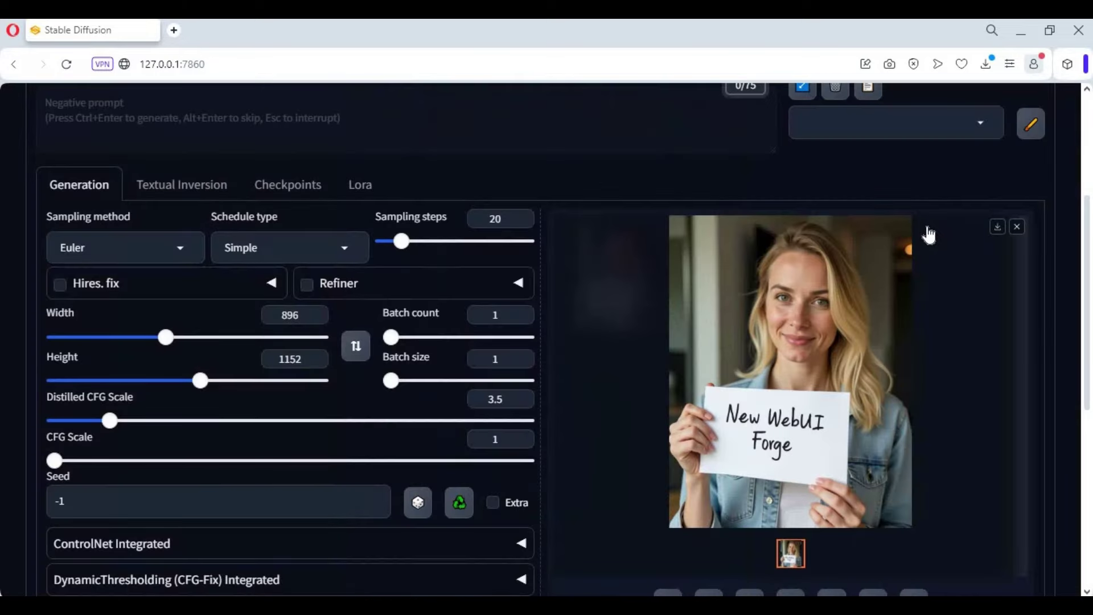
scroll(929, 236, down, 5)
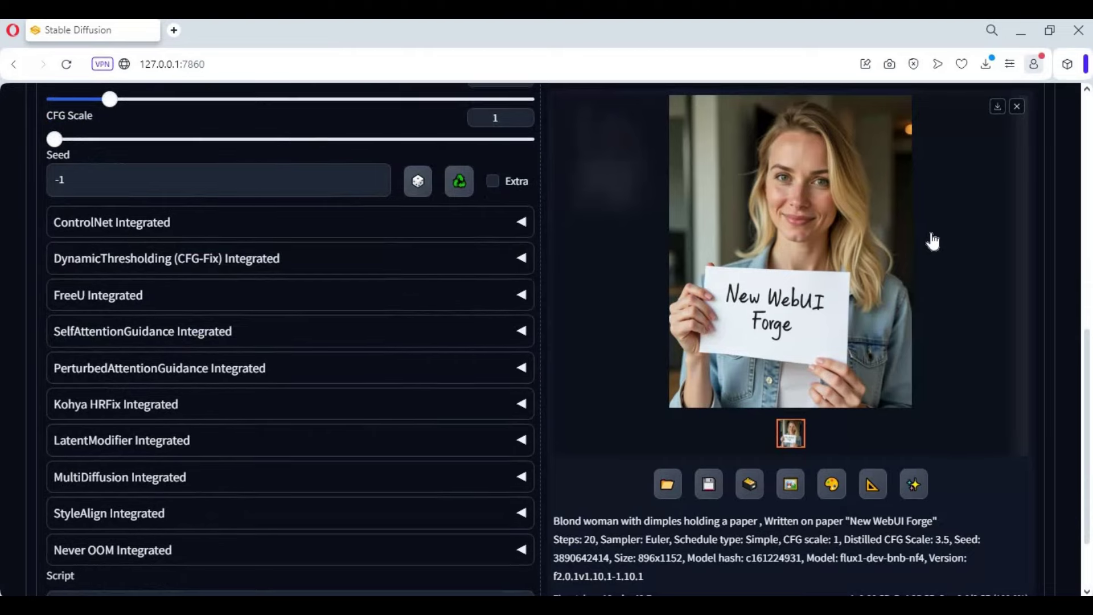
scroll(932, 241, down, 2)
scroll(934, 239, up, 10)
scroll(938, 232, up, 1)
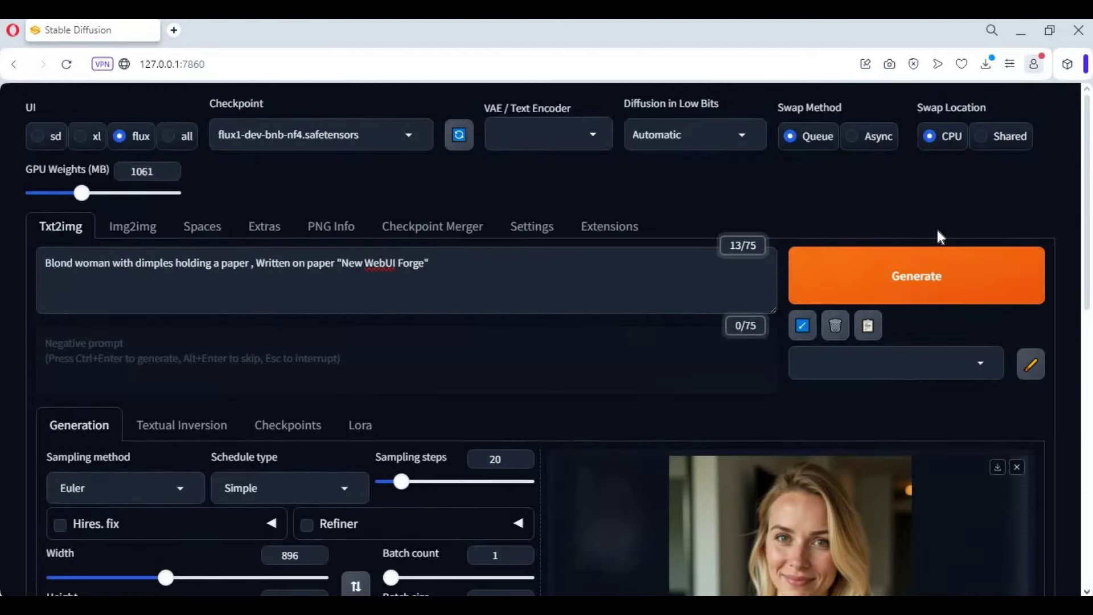
- Review the list of installable Spaces, from Animagine XL 3.1 and BiRefNet down to PhotoMaker V2
click(203, 233)
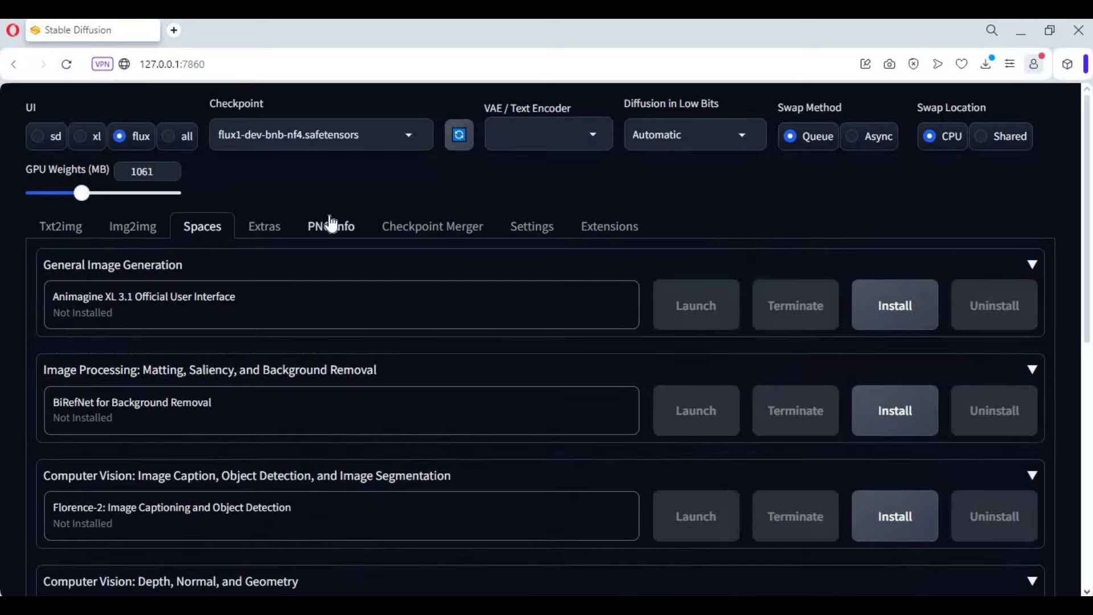
drag(53, 296, 97, 296)
drag(53, 402, 107, 403)
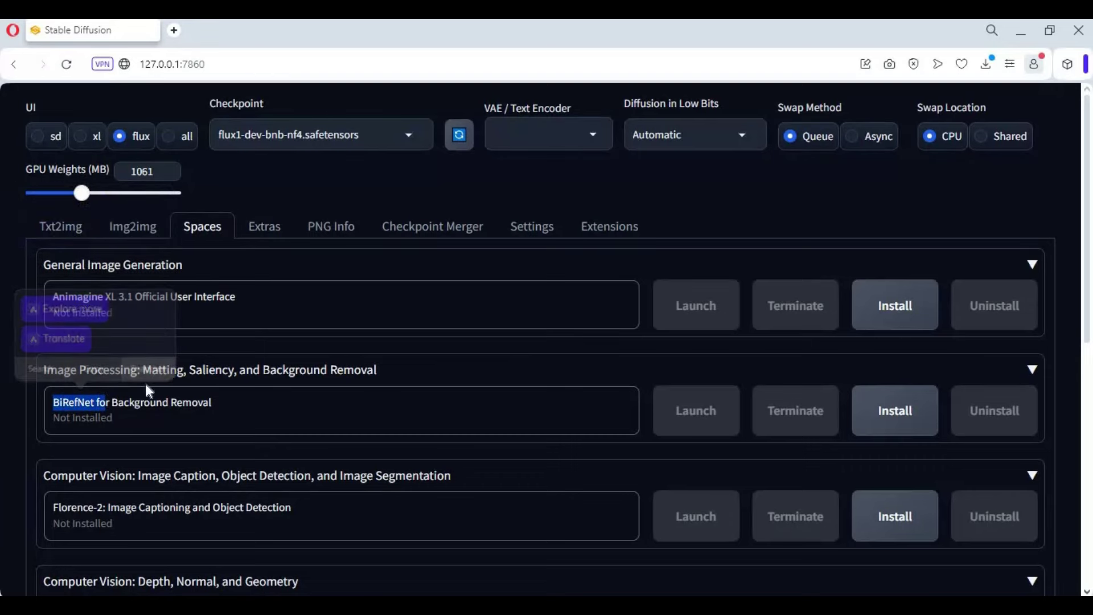
scroll(515, 341, down, 5)
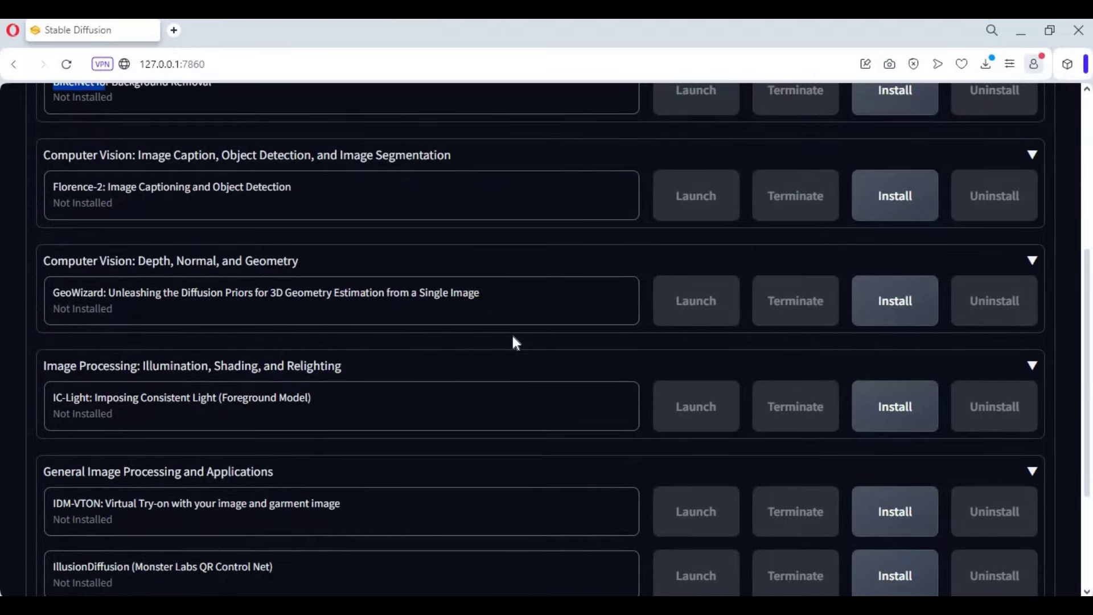
scroll(515, 343, down, 3)
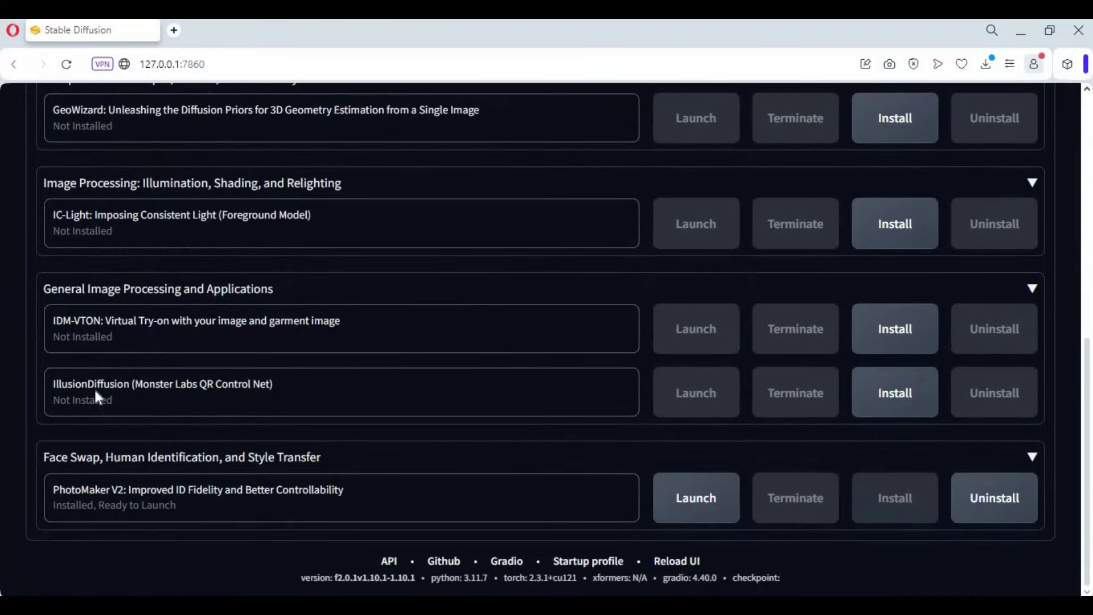
scroll(98, 397, up, 8)
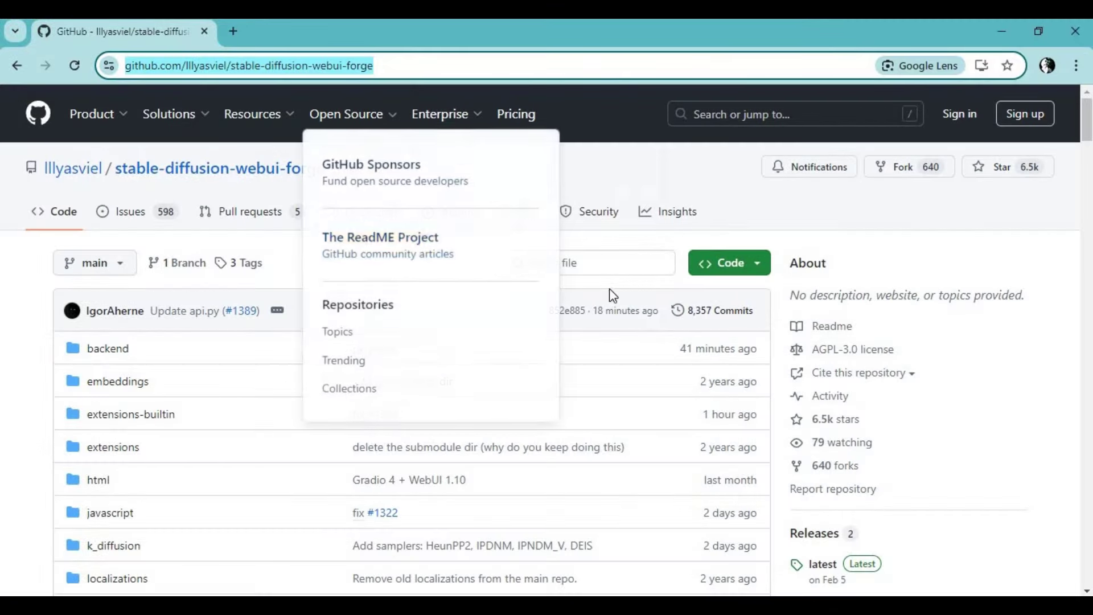
- Switch to the lllyasviel/stable-diffusion-webui-forge repository on GitHub and download its code as a ZIP archive
scroll(612, 290, down, 3)
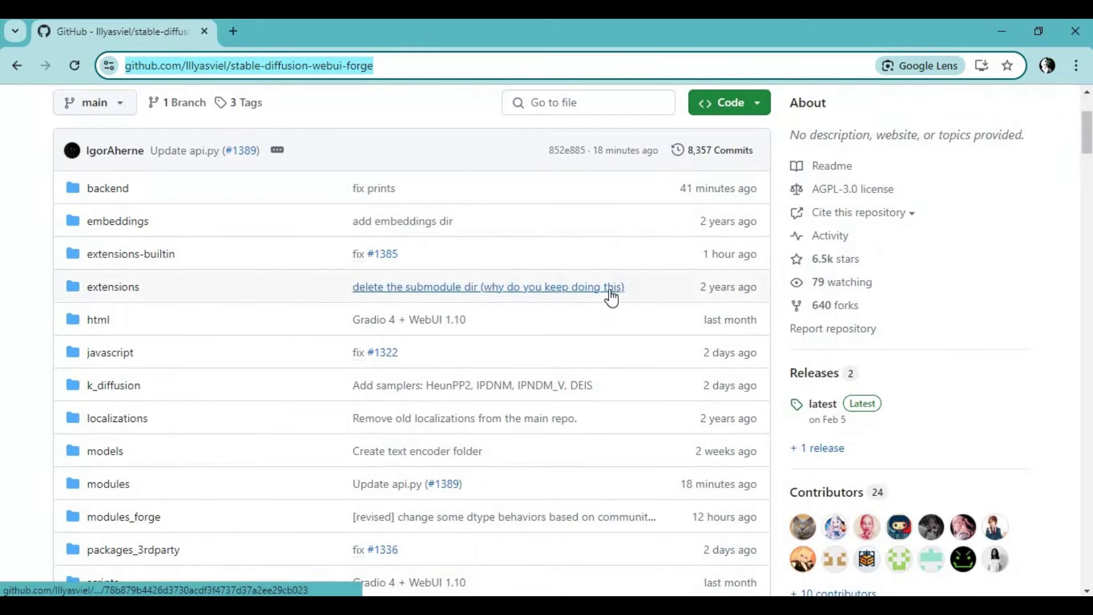
scroll(610, 291, down, 2)
scroll(611, 292, up, 5)
click(719, 263)
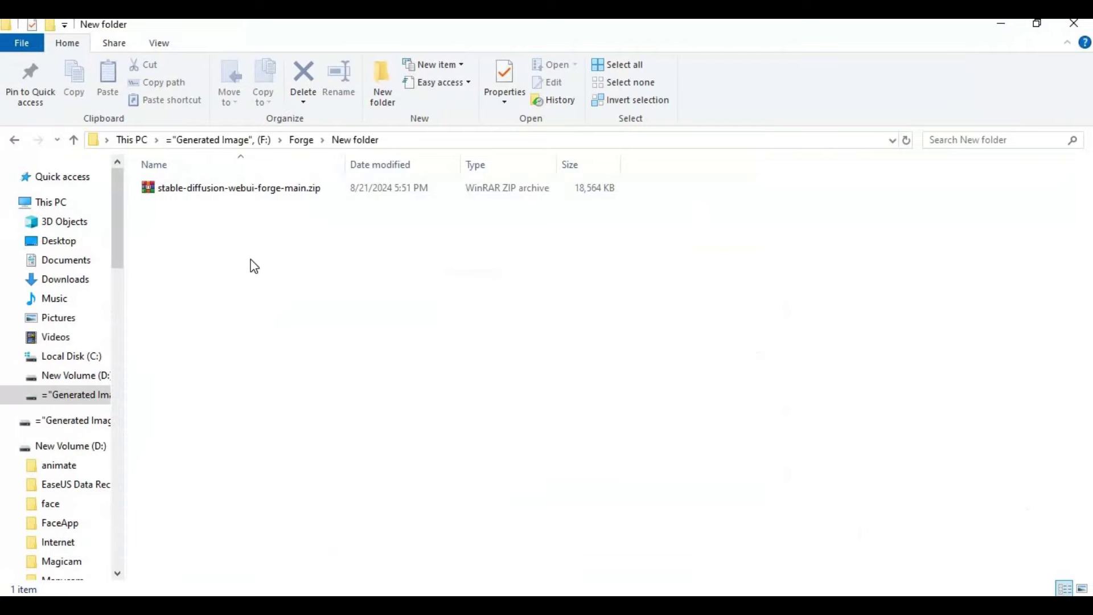
- In File Explorer, extract stable-diffusion-webui-forge-main.zip into the current folder and launch Forge by running webui-user.bat from the extracted folder
right_click(222, 192)
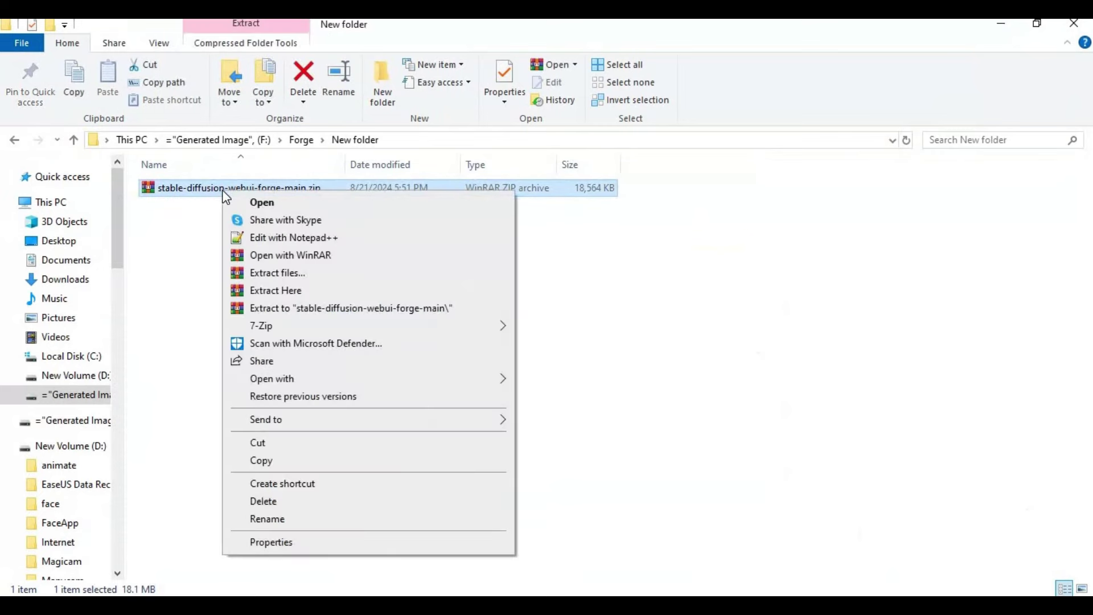
click(292, 290)
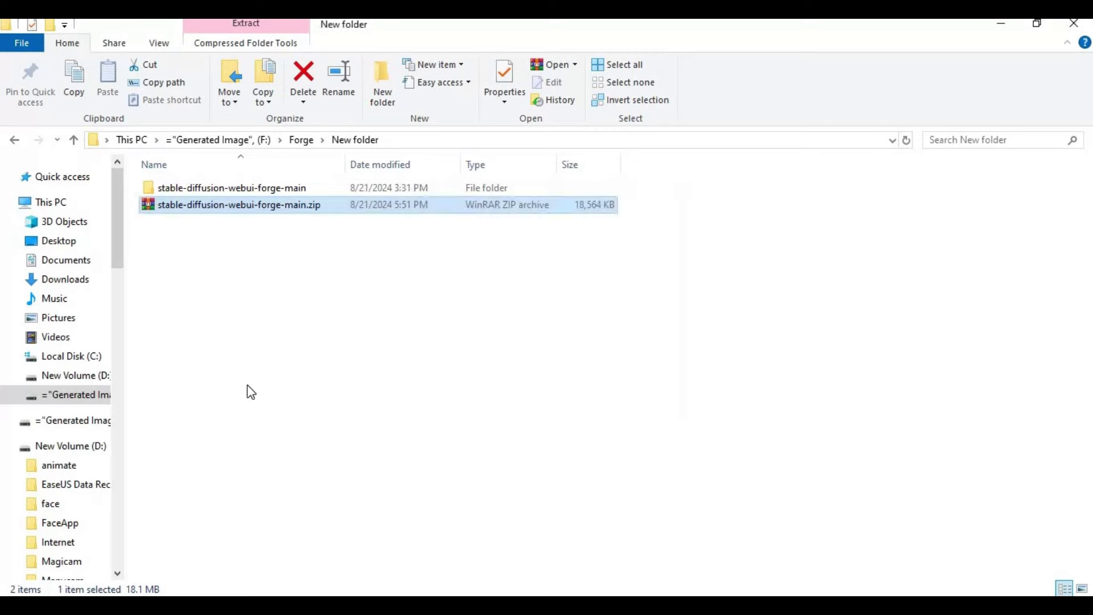
double_click(231, 187)
scroll(239, 216, down, 5)
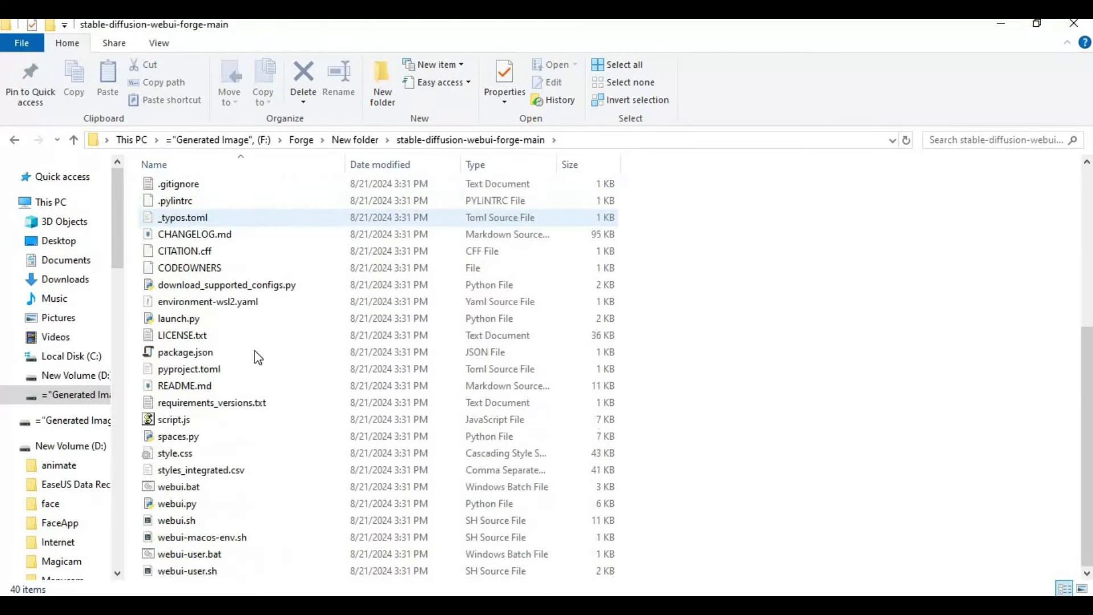
double_click(176, 554)
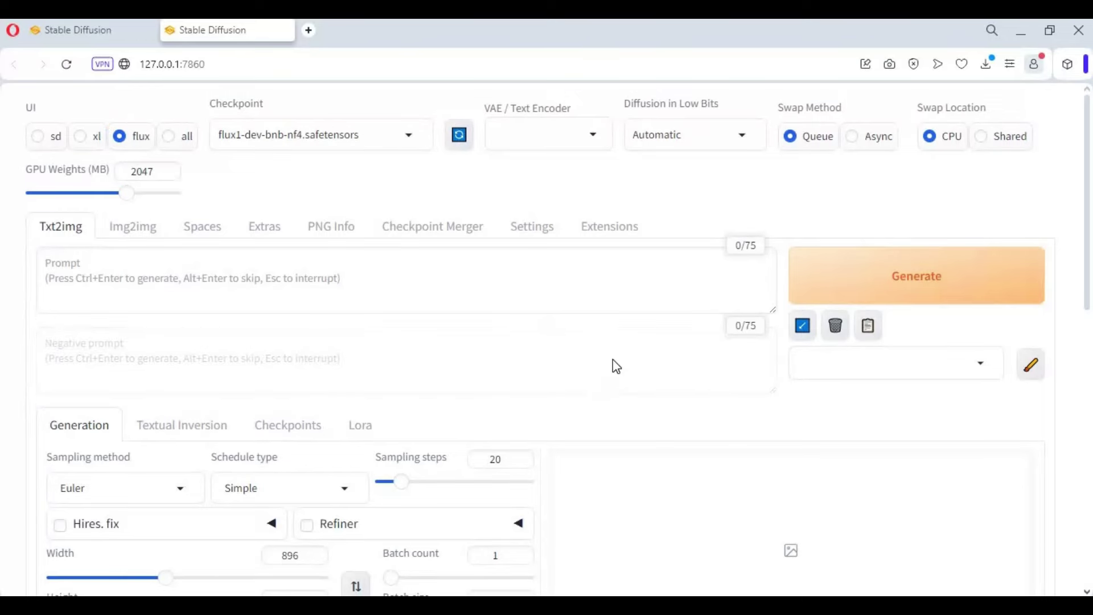
scroll(390, 446, down, 6)
scroll(390, 445, up, 6)
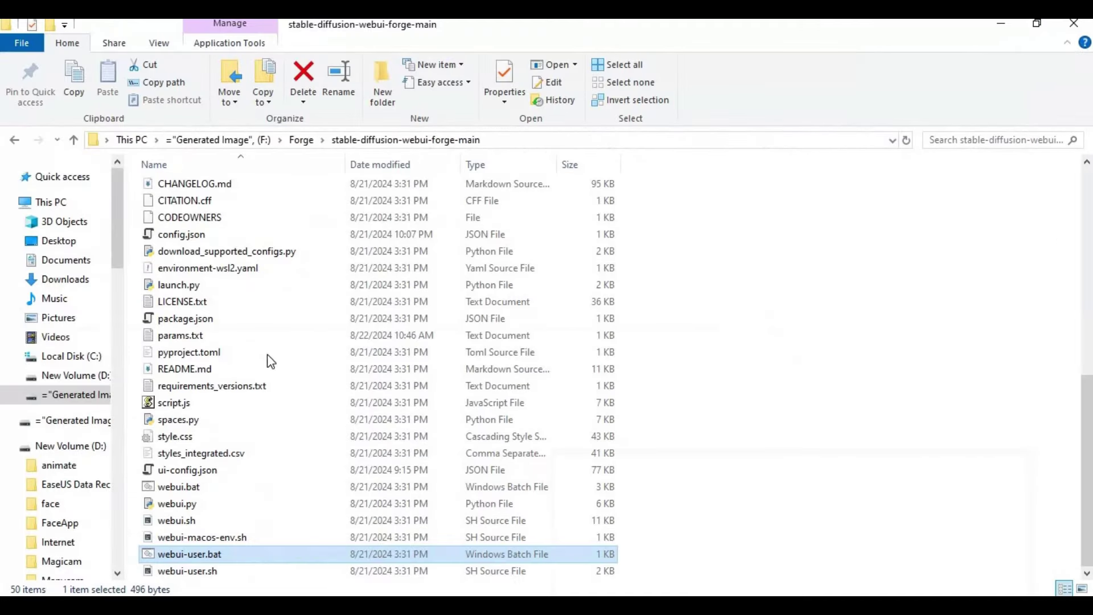
- In File Explorer, inspect the Stable-diffusion and VAE folders inside Forge's models folder and close the window
scroll(270, 361, up, 9)
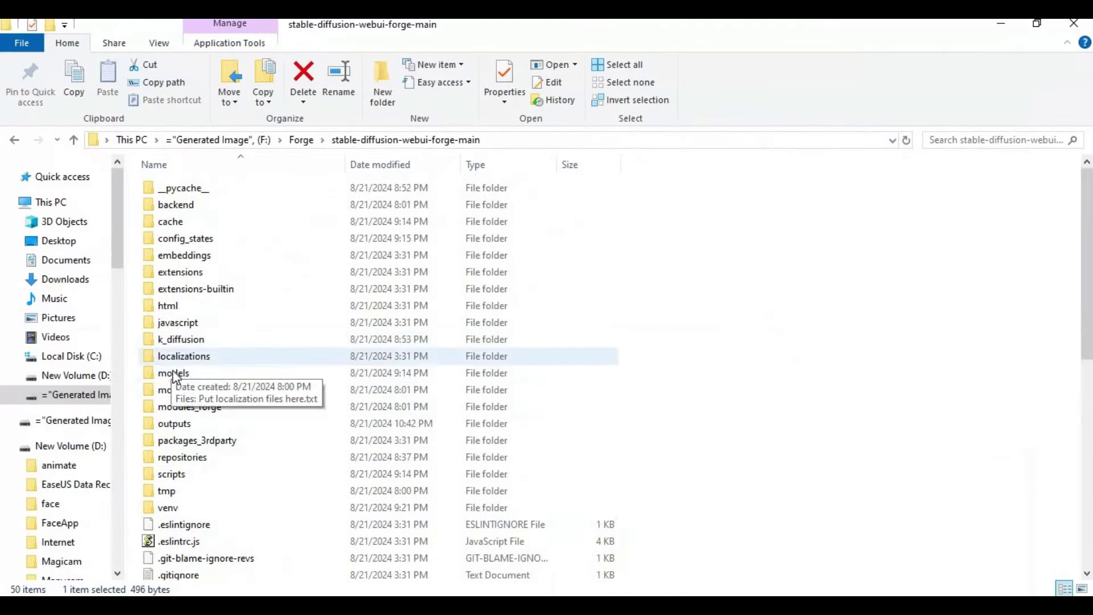
double_click(172, 371)
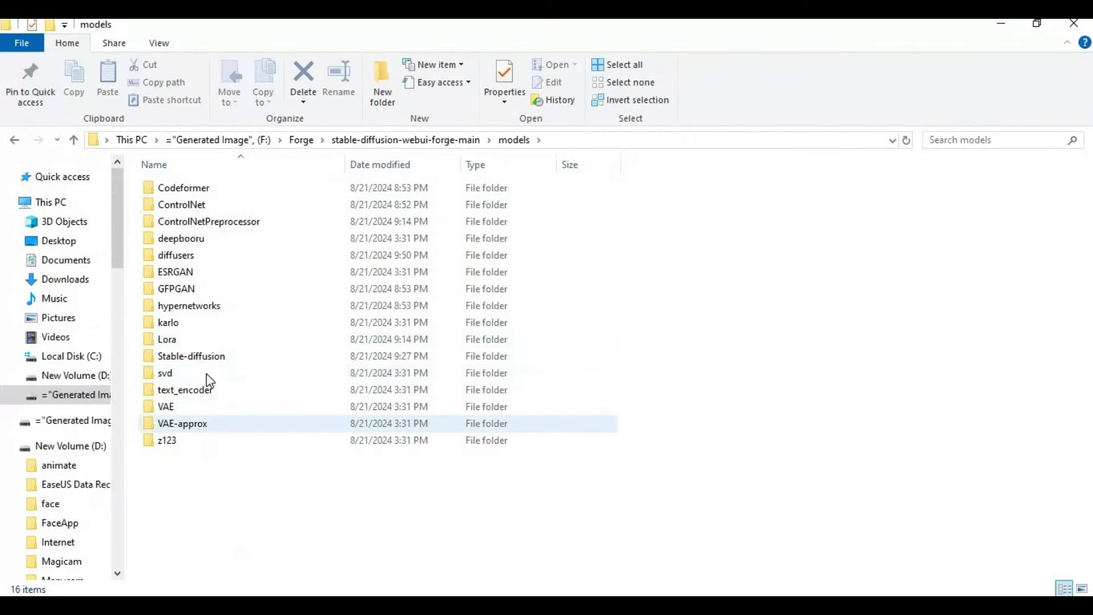
double_click(199, 356)
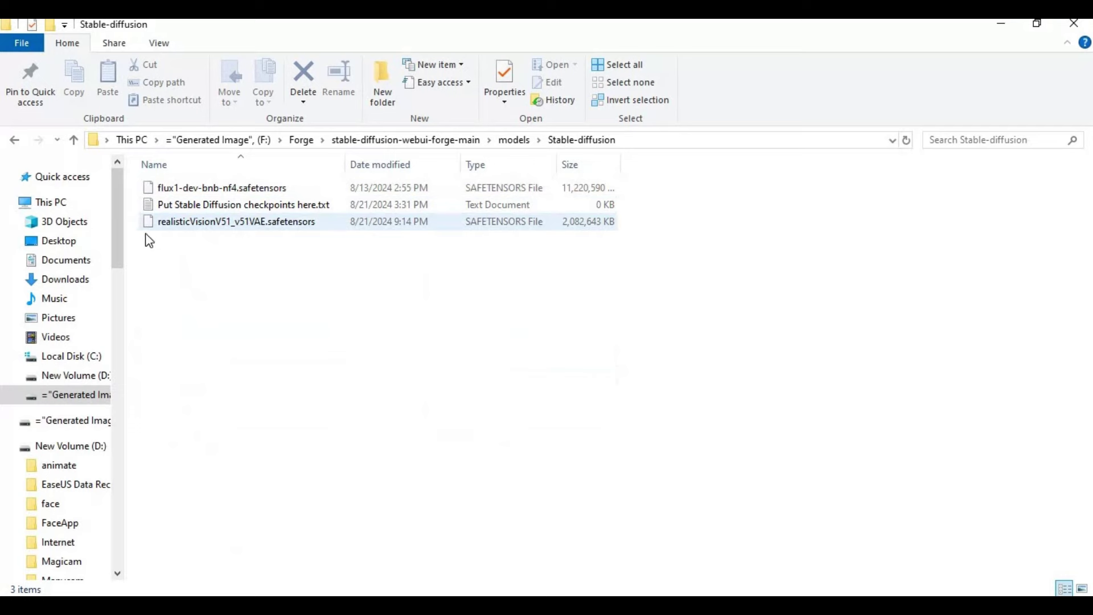
click(75, 140)
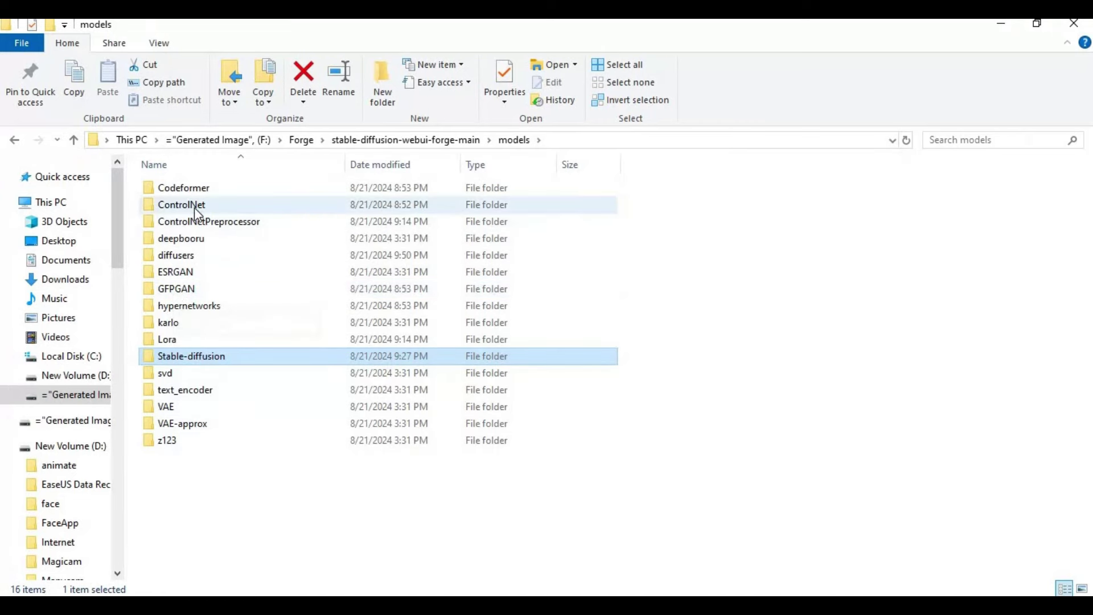
click(165, 407)
key(Return)
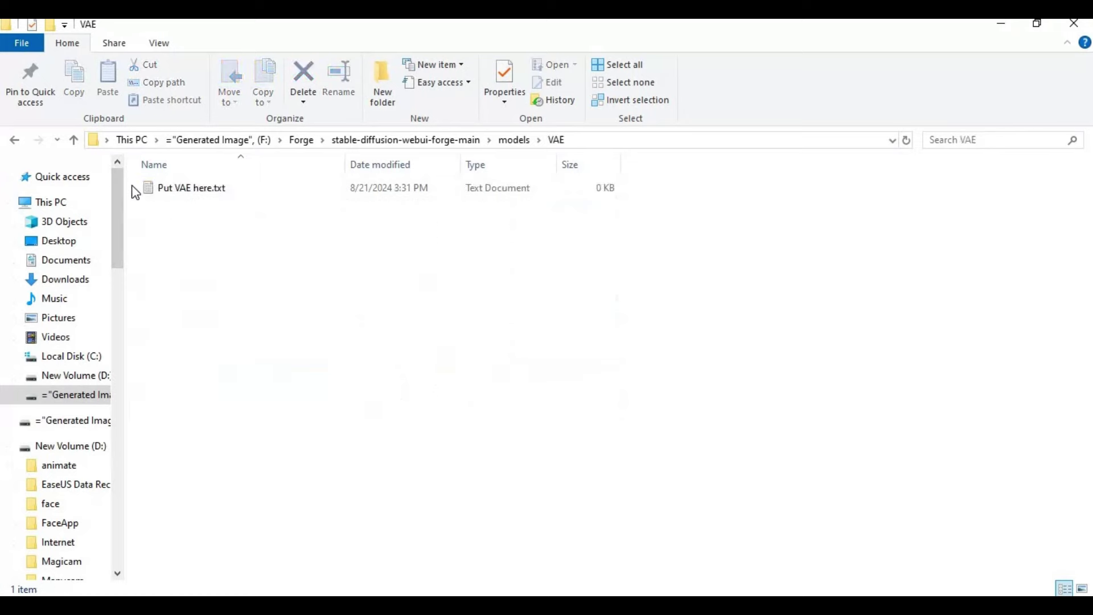
click(73, 142)
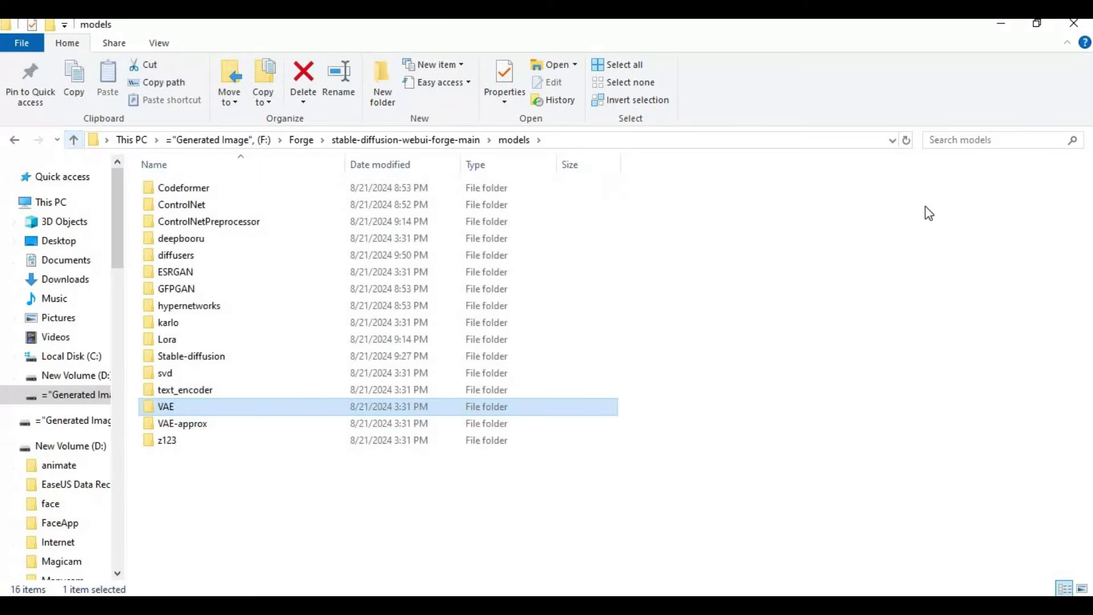
click(1074, 24)
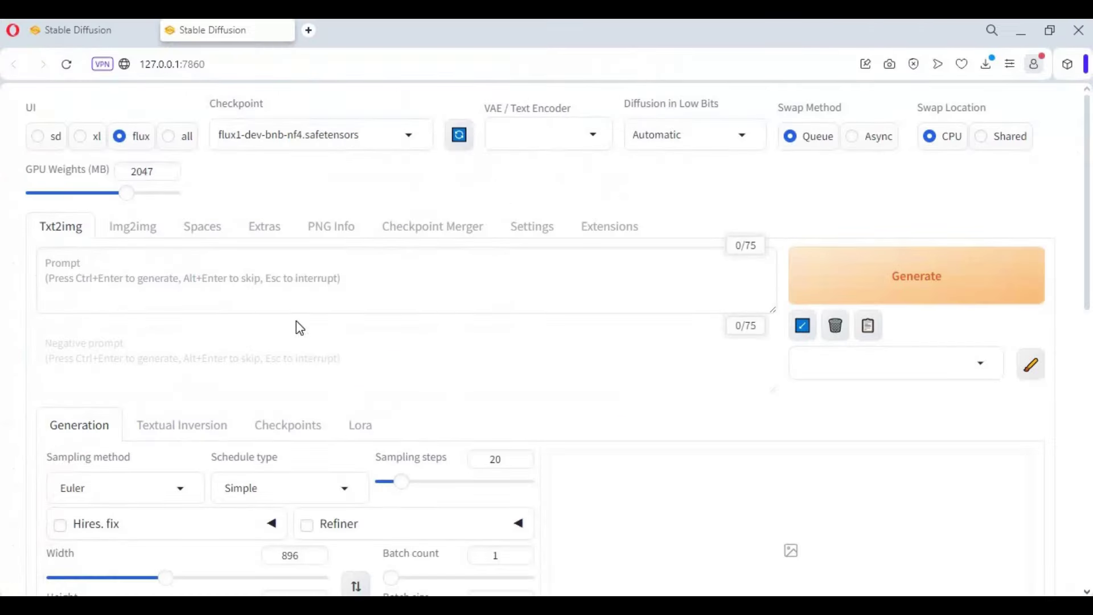
- In the Forge WebUI, enter the text-to-image prompt: A woman holding a banner , Written on it , "subscribe to Social&Apps"
click(208, 274)
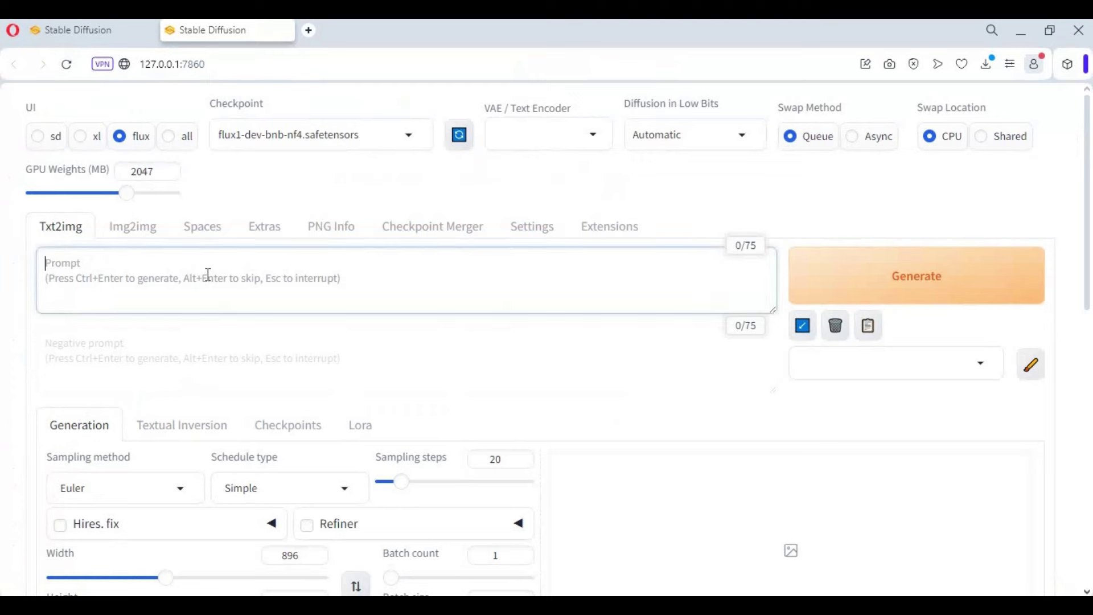
text(A wo)
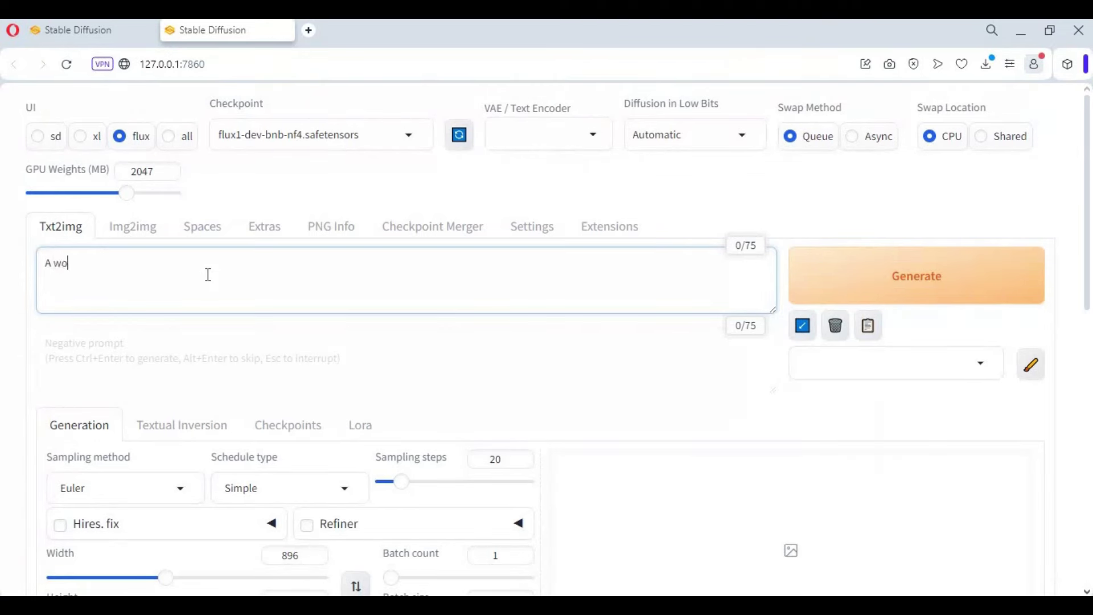
text(man holding a panner)
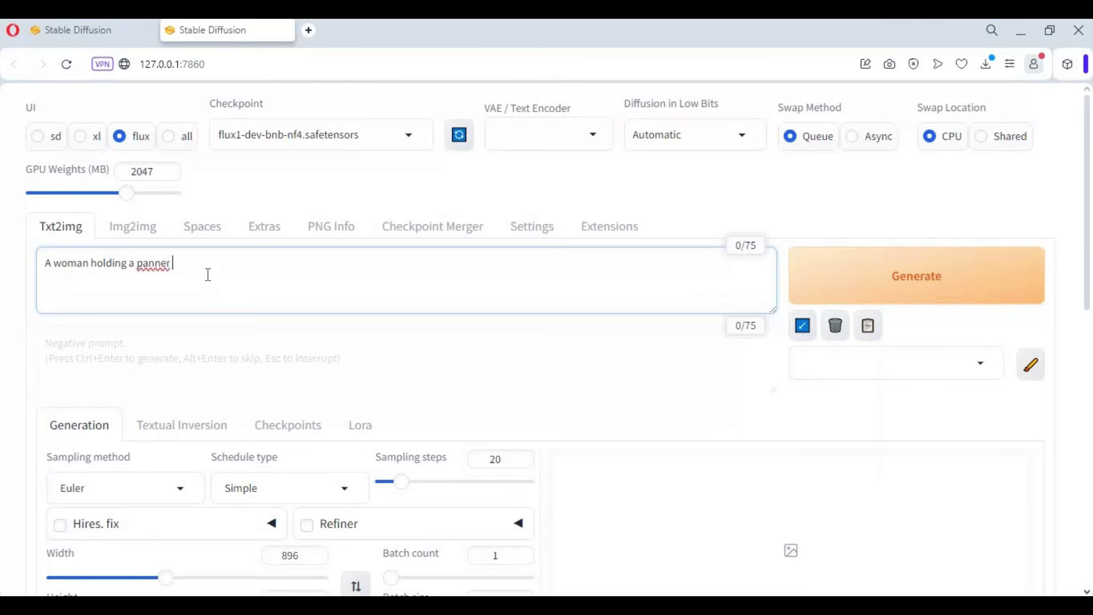
text( , Written on it , "subscrib)
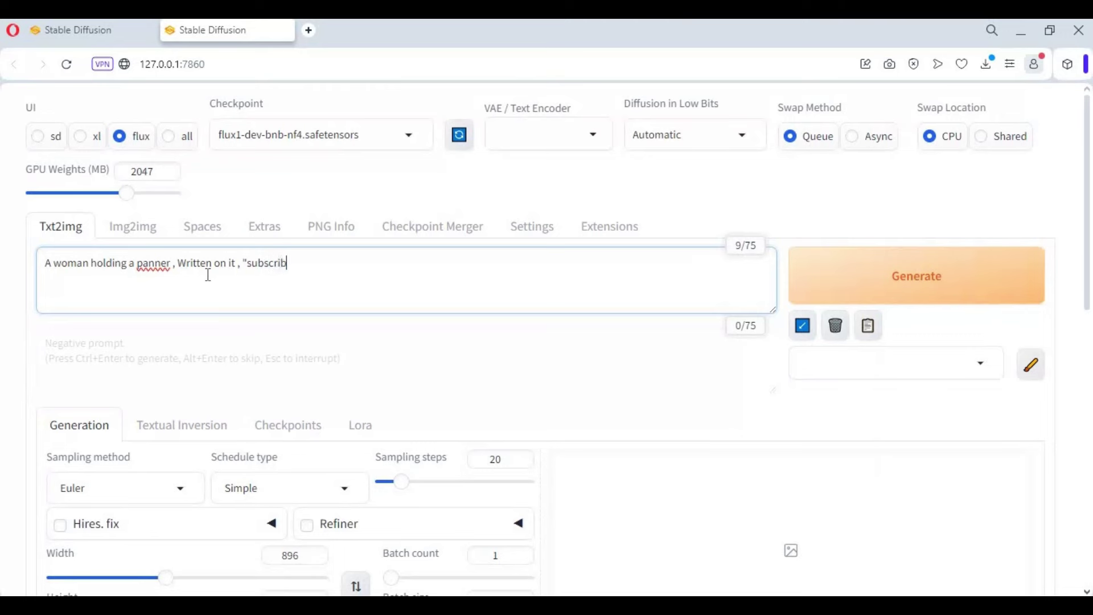
text(e to Social&A)
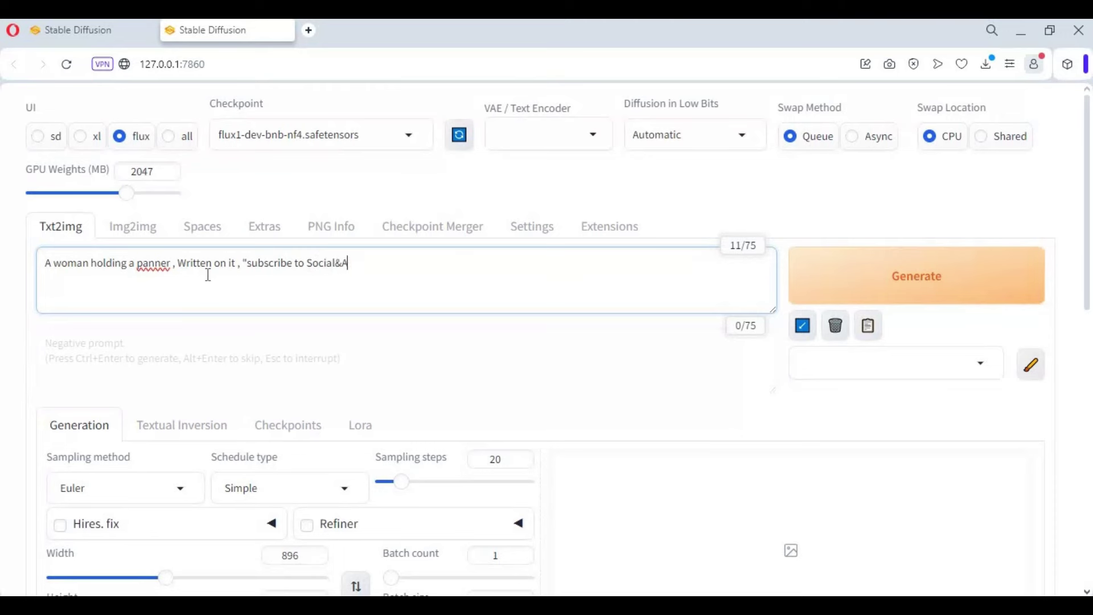
text(pps")
click(143, 283)
key(BackSpace)
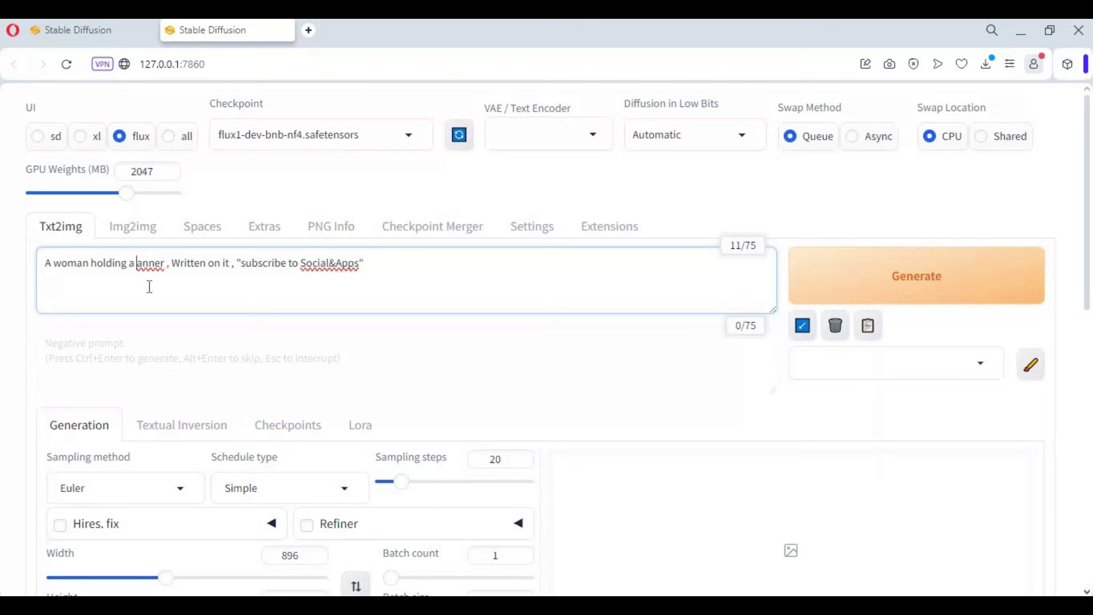
text(b)
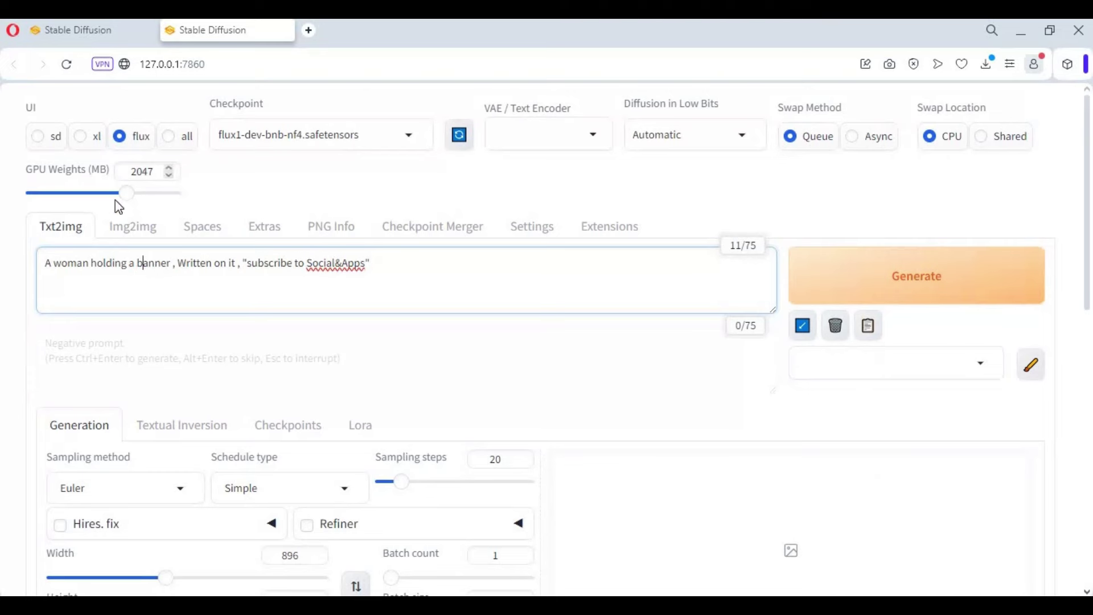
- Set GPU Weights to 1079 MB with the flux UI selected and generate the image from the prompt
drag(119, 202, 84, 203)
click(136, 170)
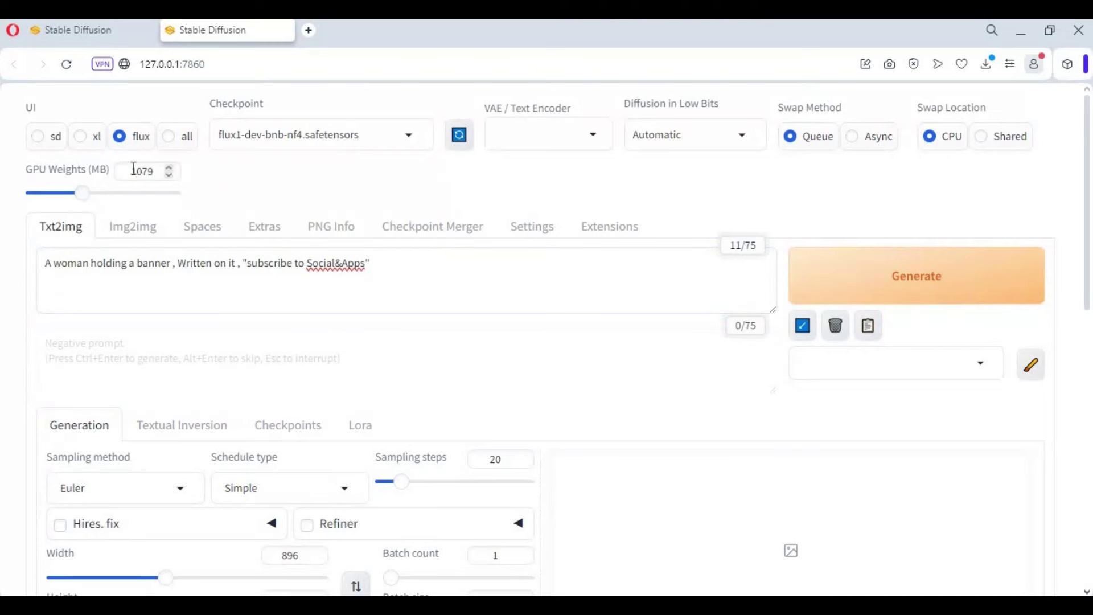
click(120, 136)
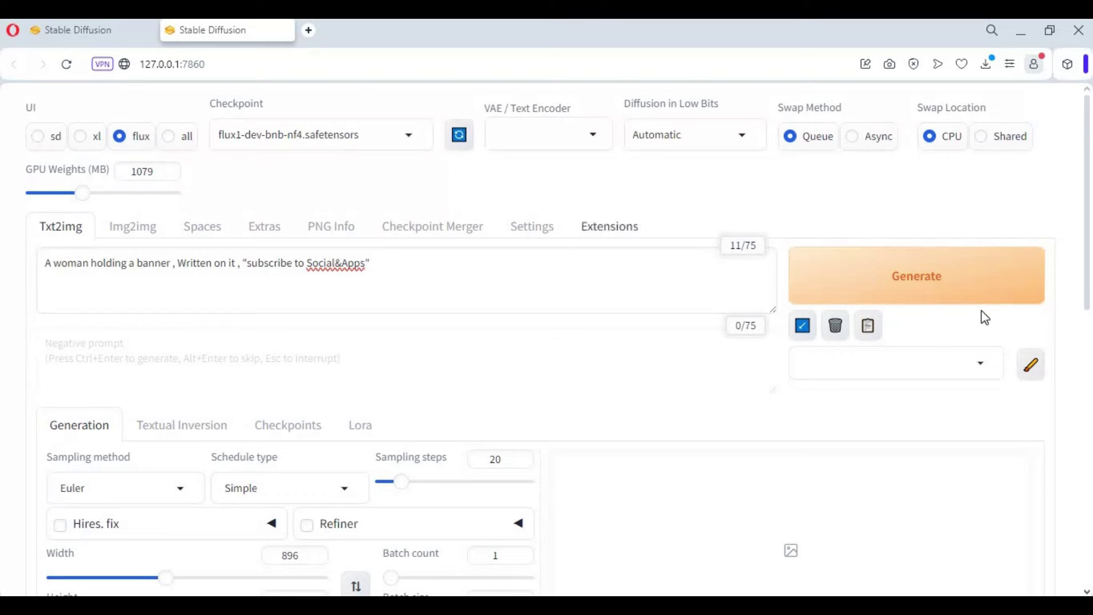
click(950, 290)
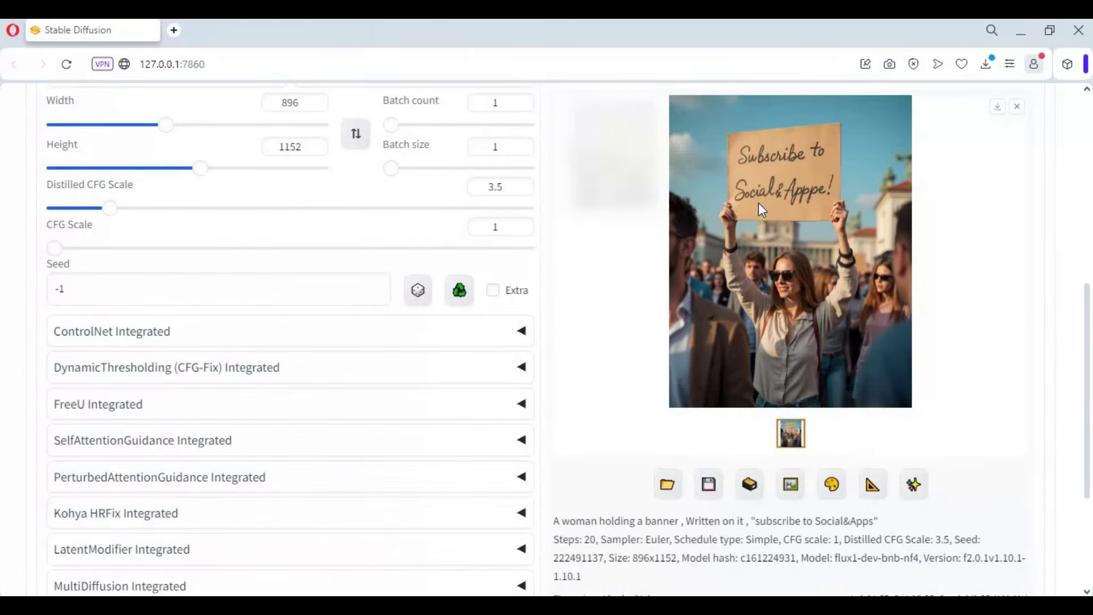
click(758, 203)
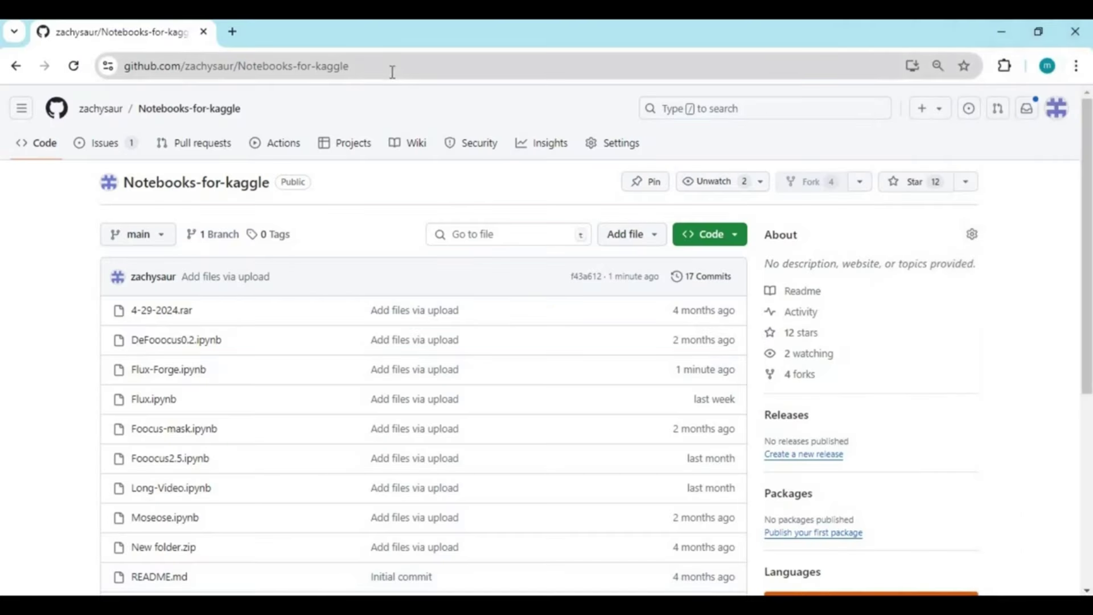
- In the Notebooks-for-kaggle repository on GitHub, open the Flux-Forge.ipynb notebook
click(392, 71)
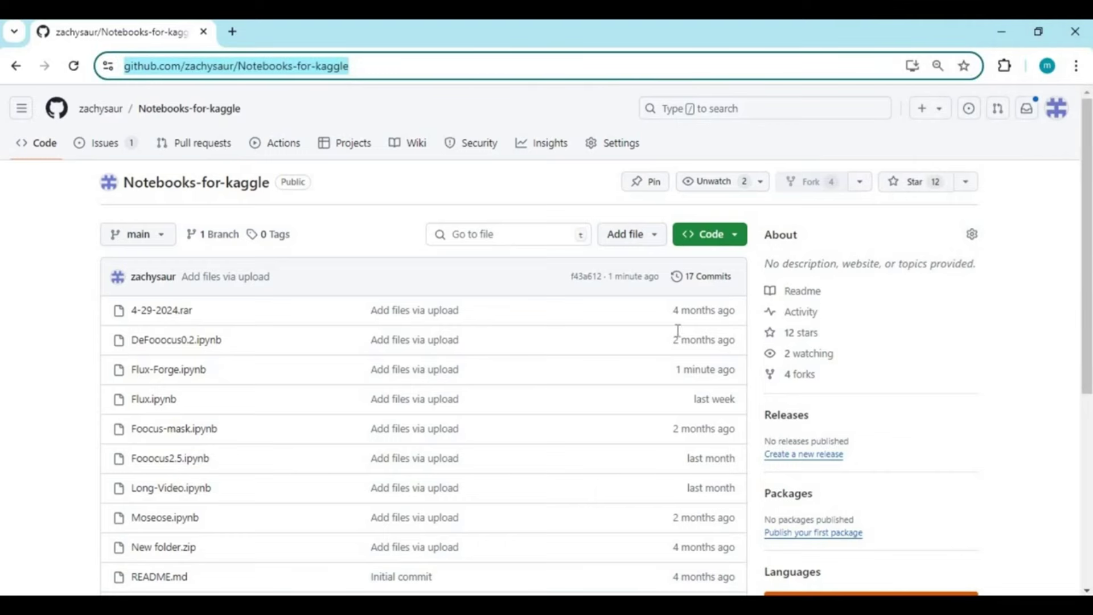
scroll(450, 313, down, 1)
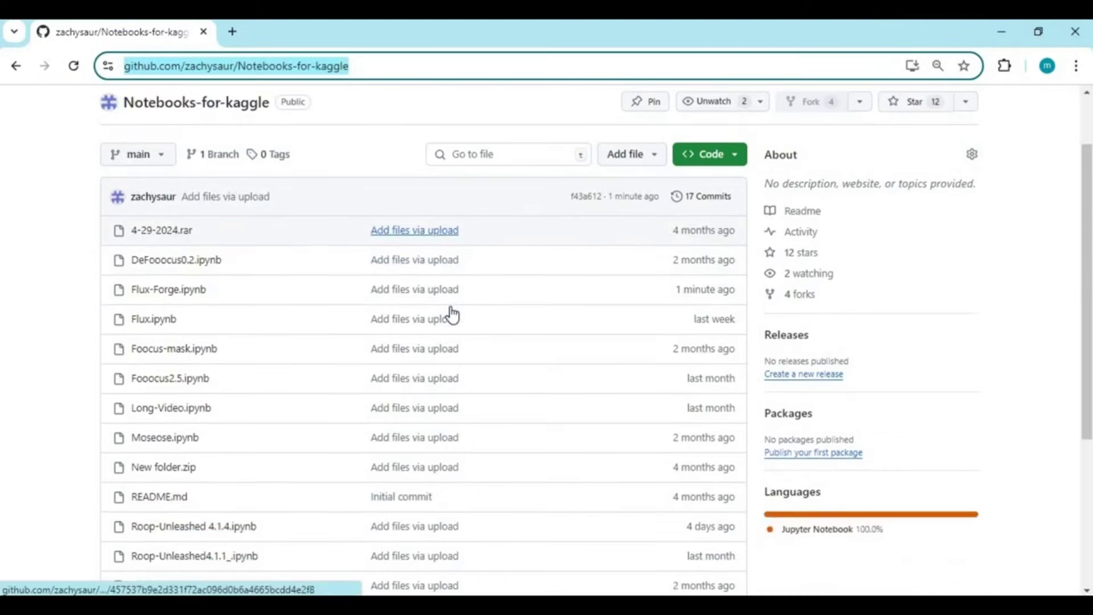
scroll(452, 314, down, 1)
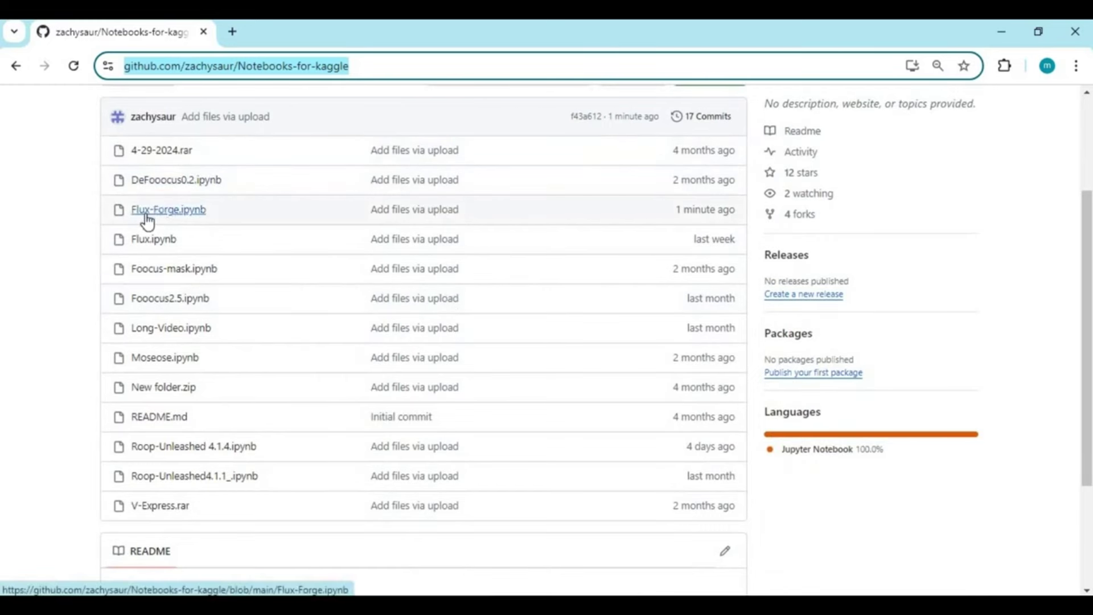
click(180, 214)
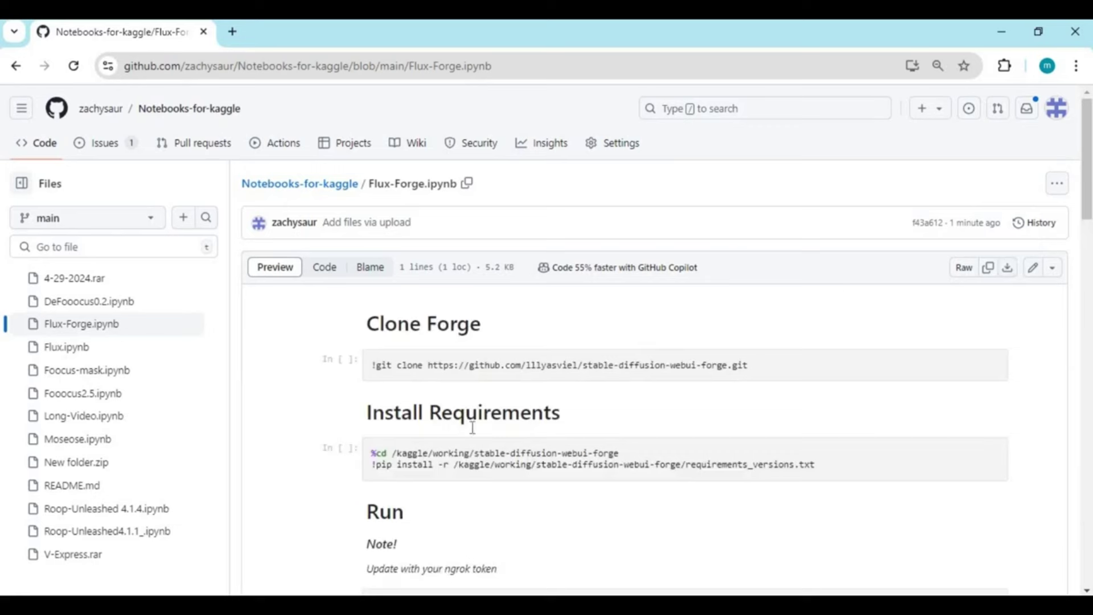
- Switch to the Kaggle window and create a new notebook
key(alt+Tab)
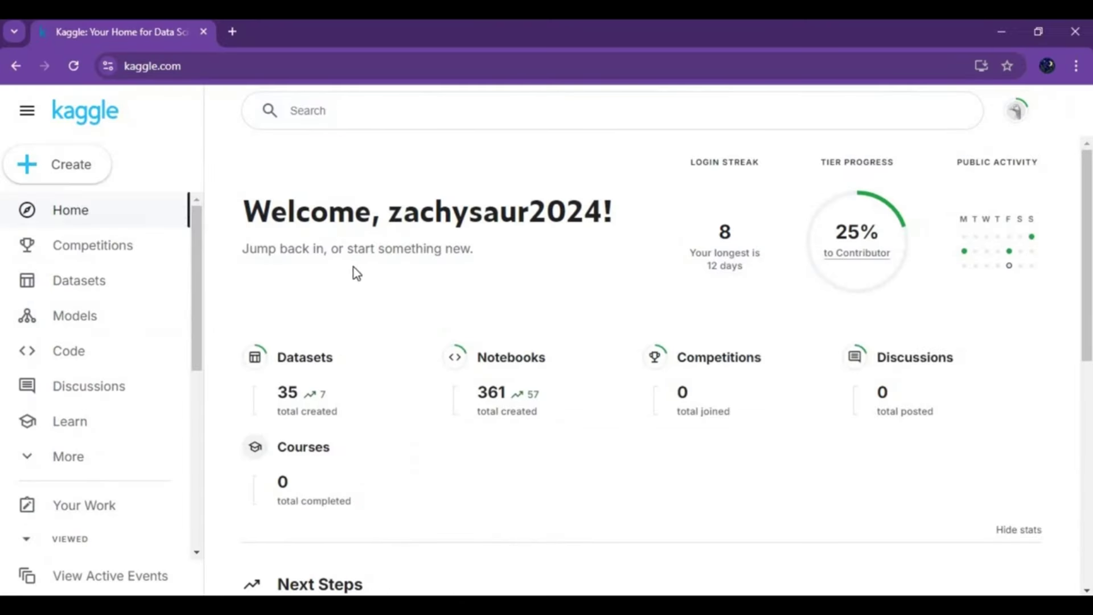
click(50, 169)
click(83, 208)
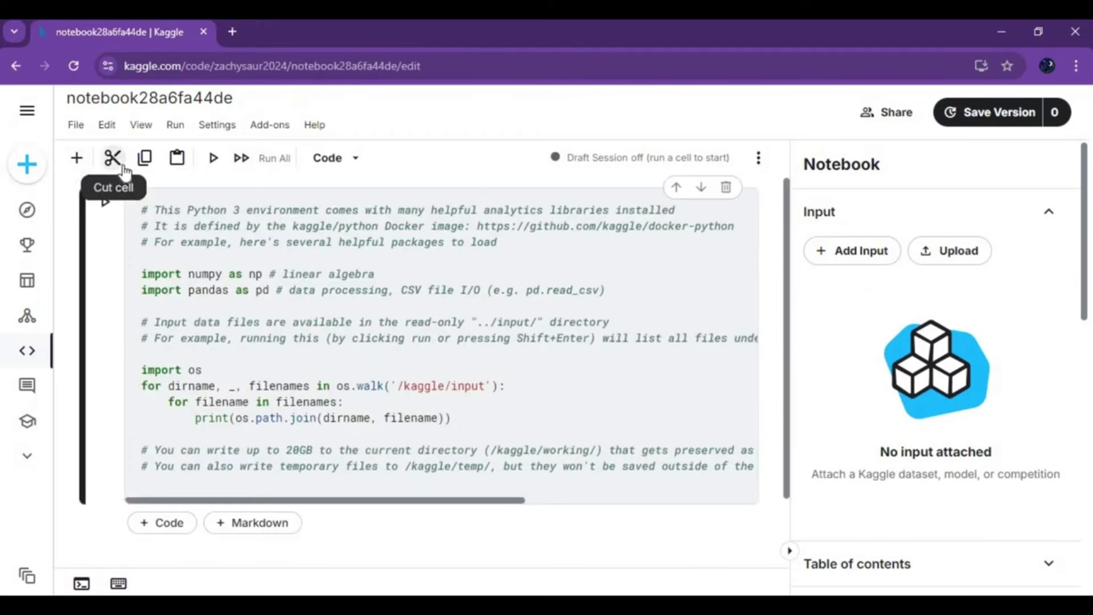
- Import Flux-Forge.ipynb from the Downloads folder into the Kaggle notebook and accept the updated settings
click(83, 124)
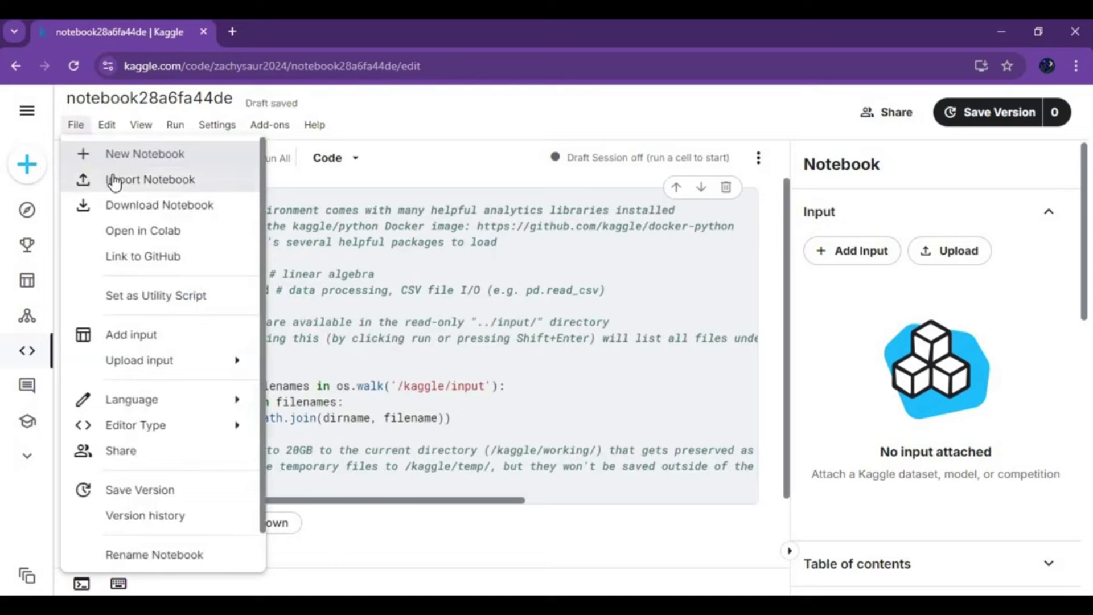
click(114, 179)
click(805, 444)
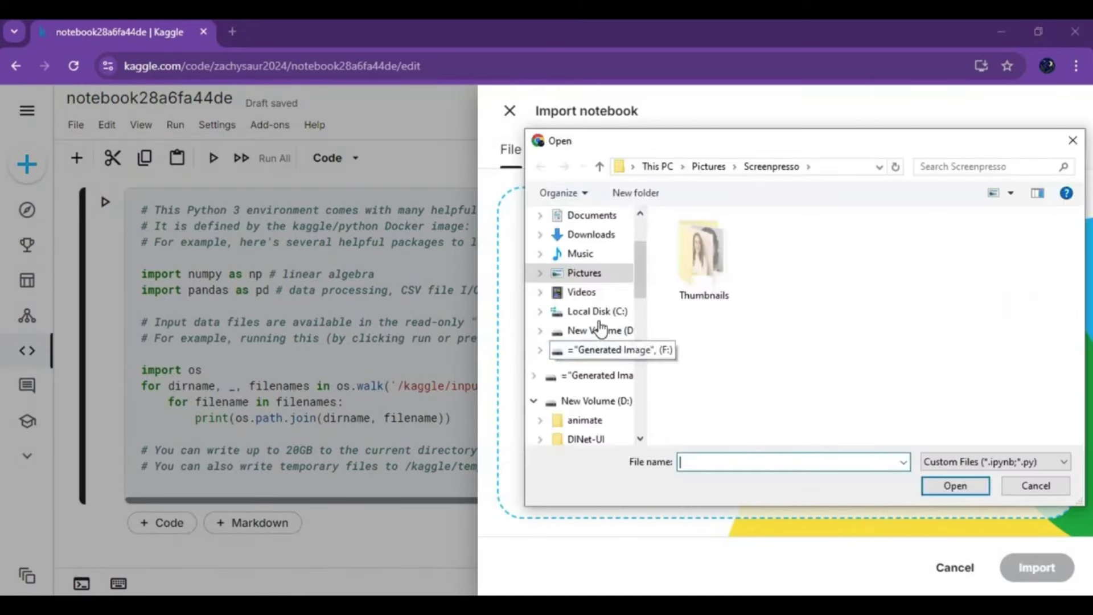
click(601, 236)
double_click(725, 323)
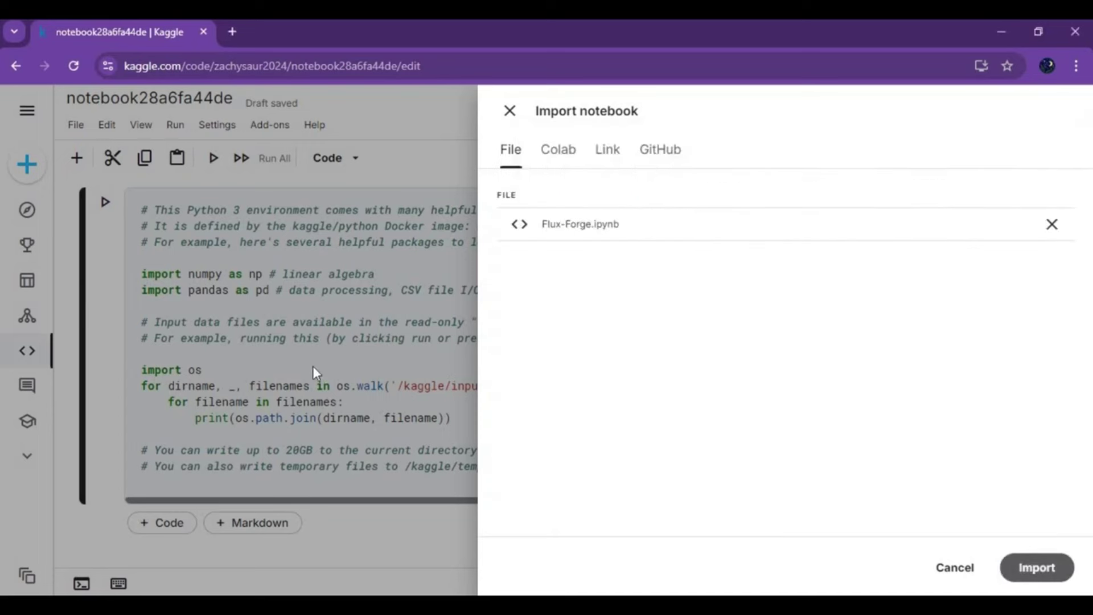
click(1028, 566)
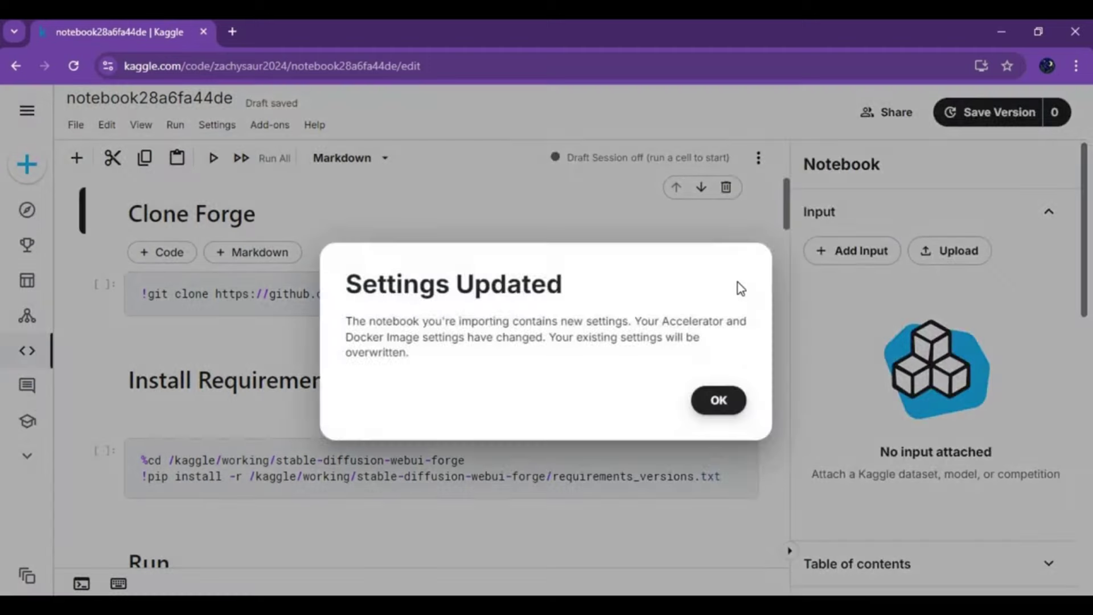
click(737, 393)
- In the notebook's session options, set Persistence to Variables and Files
scroll(904, 349, down, 6)
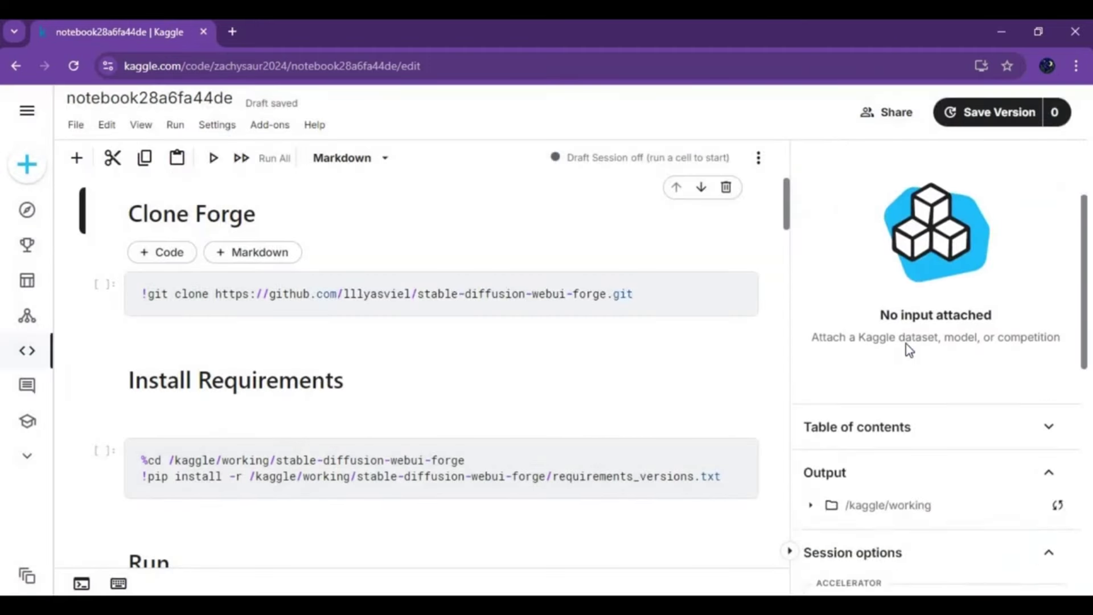
scroll(904, 348, down, 2)
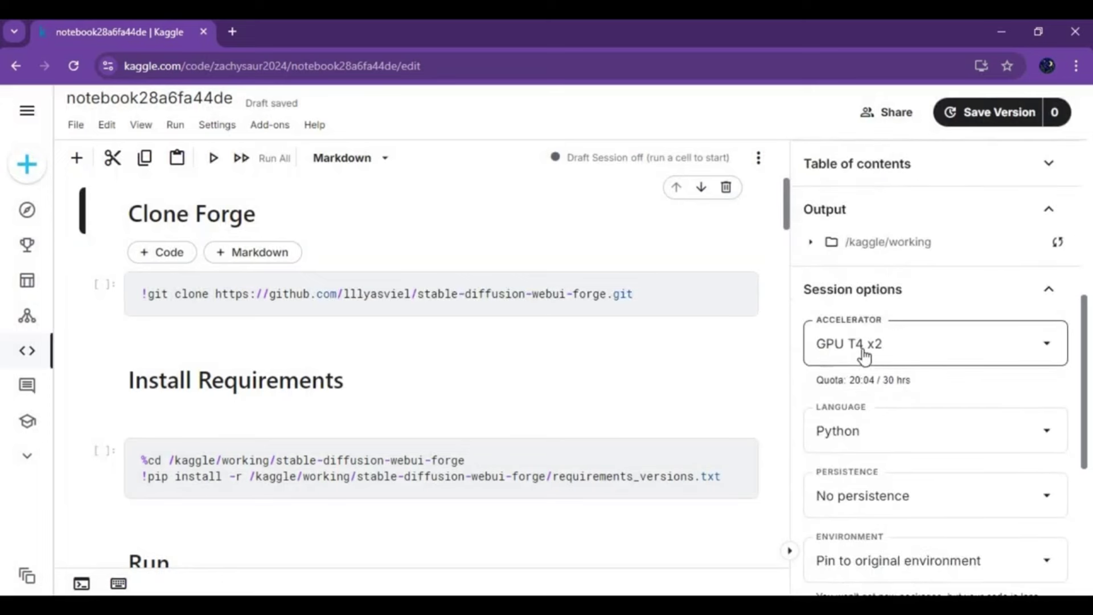
scroll(854, 370, down, 2)
click(869, 342)
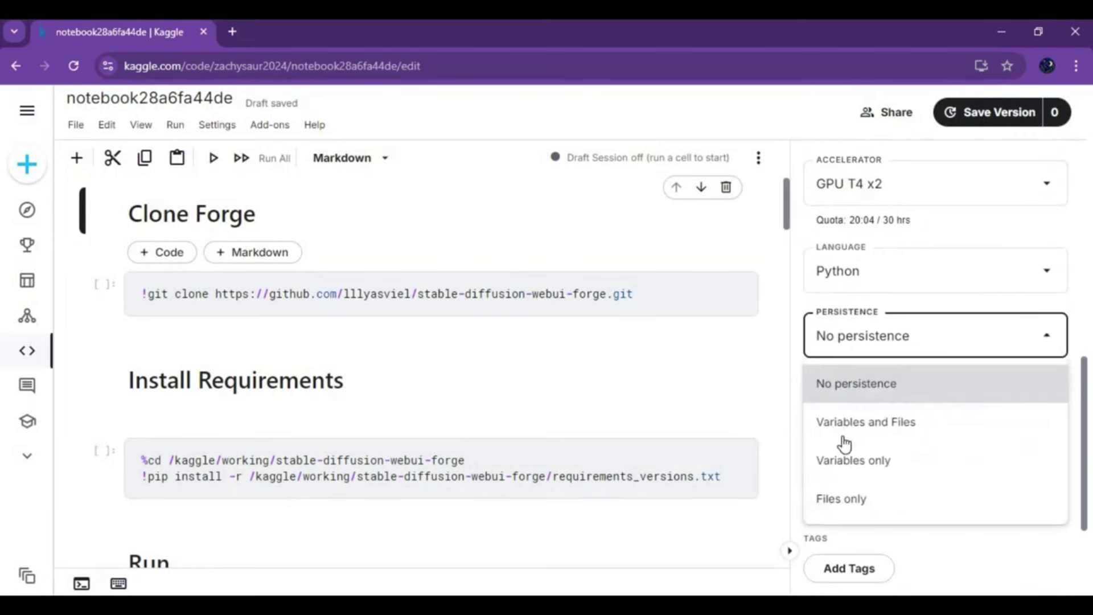
click(861, 422)
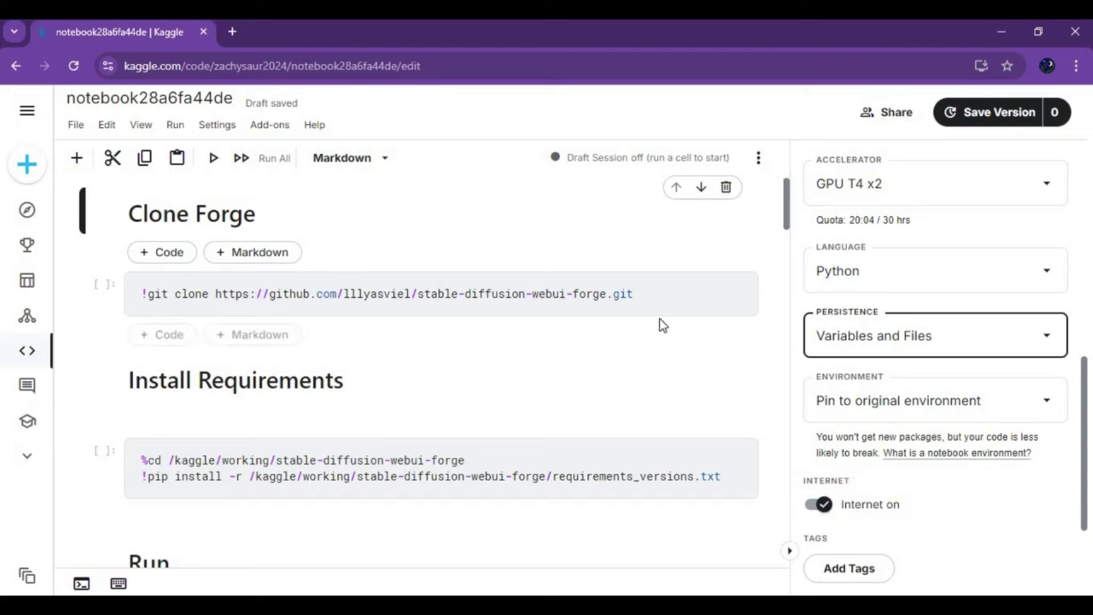
- Start the draft session and run the Clone Forge cell to clone the stable-diffusion-webui-forge repository
click(758, 158)
click(838, 205)
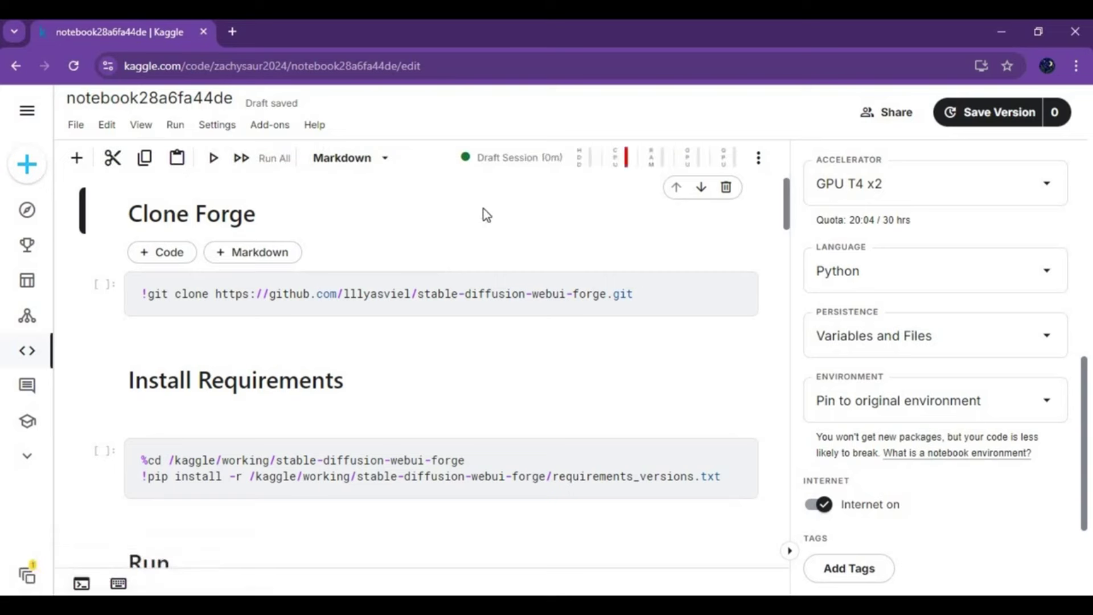
click(104, 288)
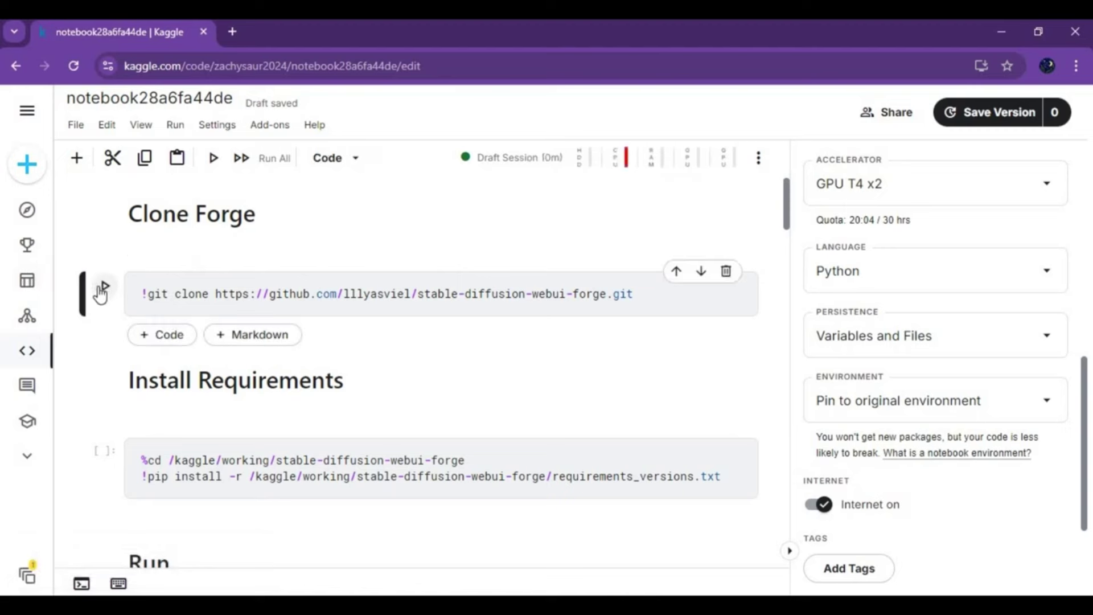
click(105, 288)
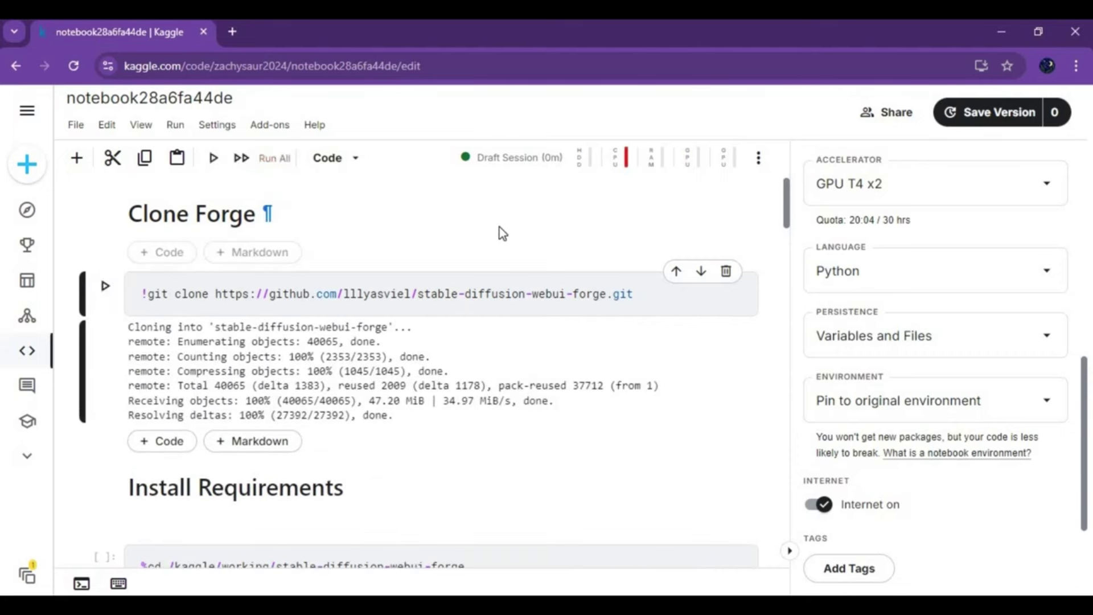
- Run the Install Requirements cell to install the packages from requirements_versions.txt and follow its output until the run ends
scroll(501, 230, down, 3)
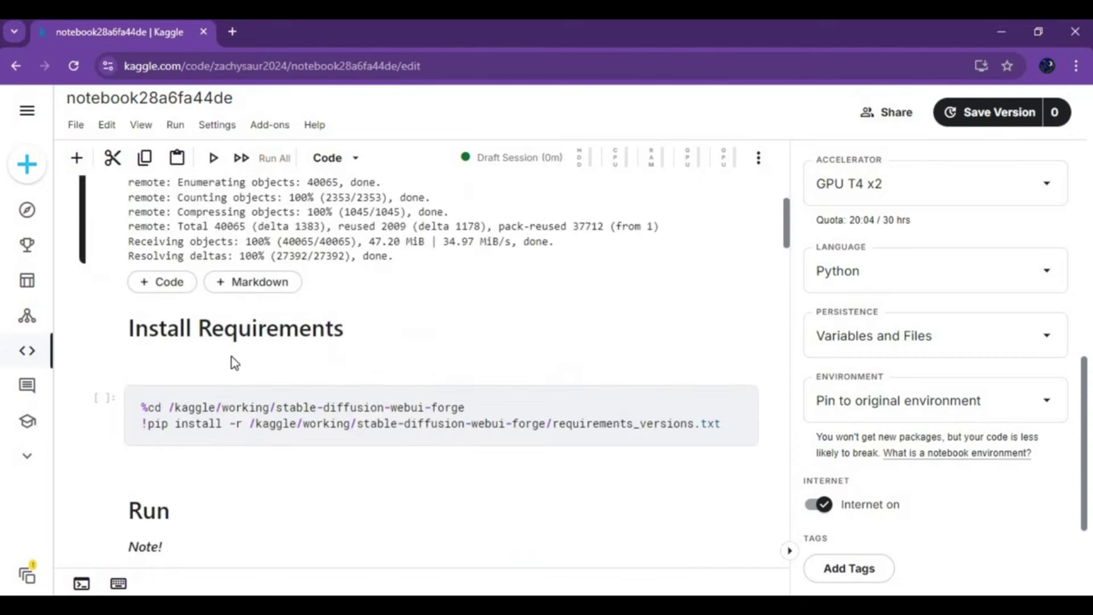
click(104, 399)
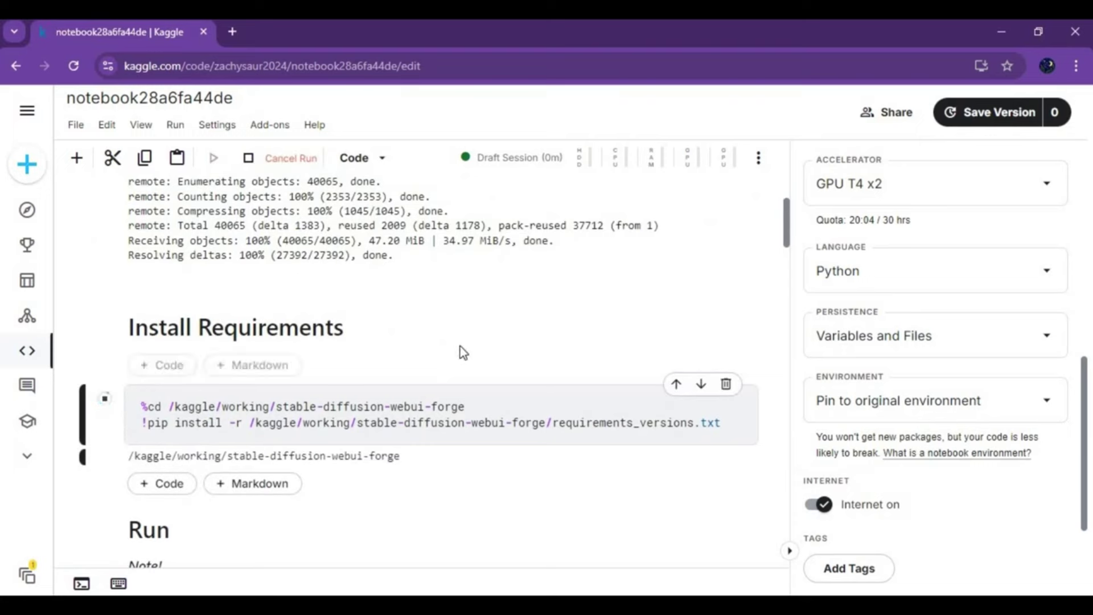
scroll(453, 348, down, 10)
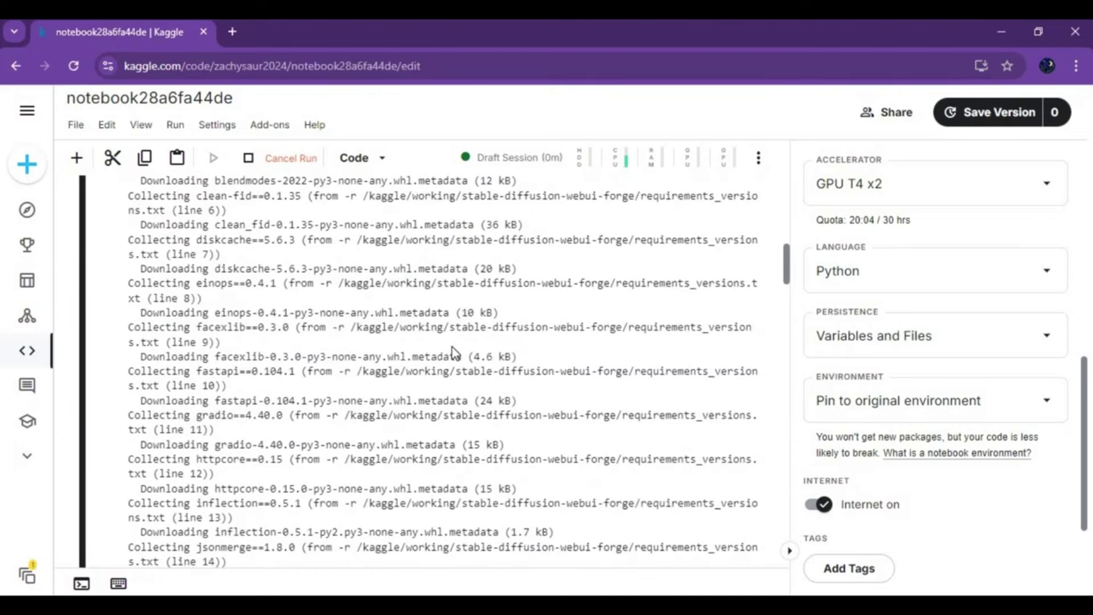
scroll(452, 348, down, 11)
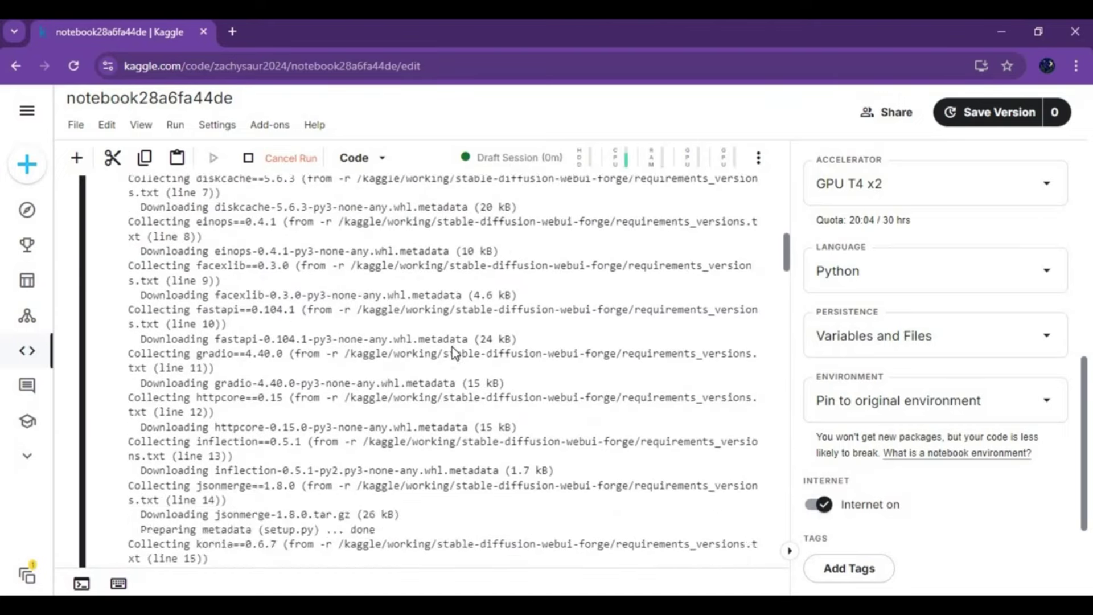
scroll(452, 347, down, 10)
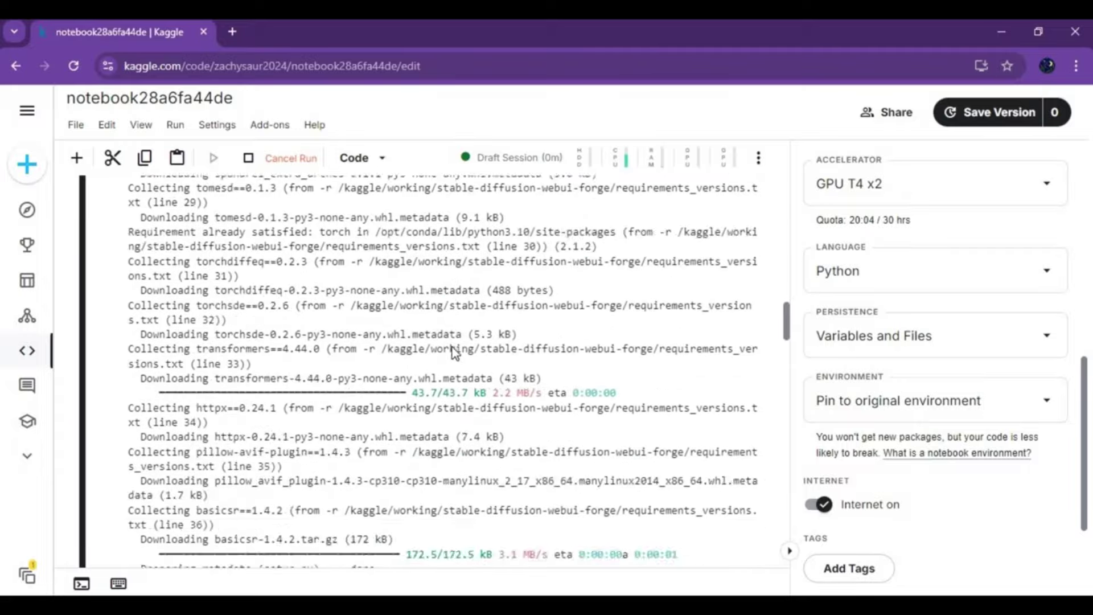
scroll(452, 348, down, 10)
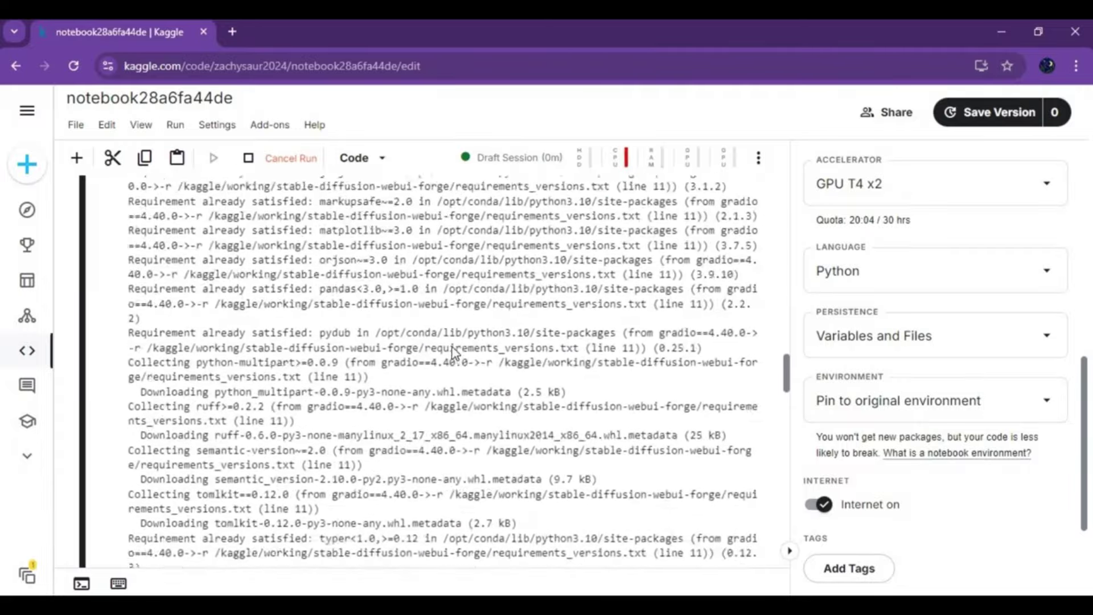
scroll(454, 353, down, 10)
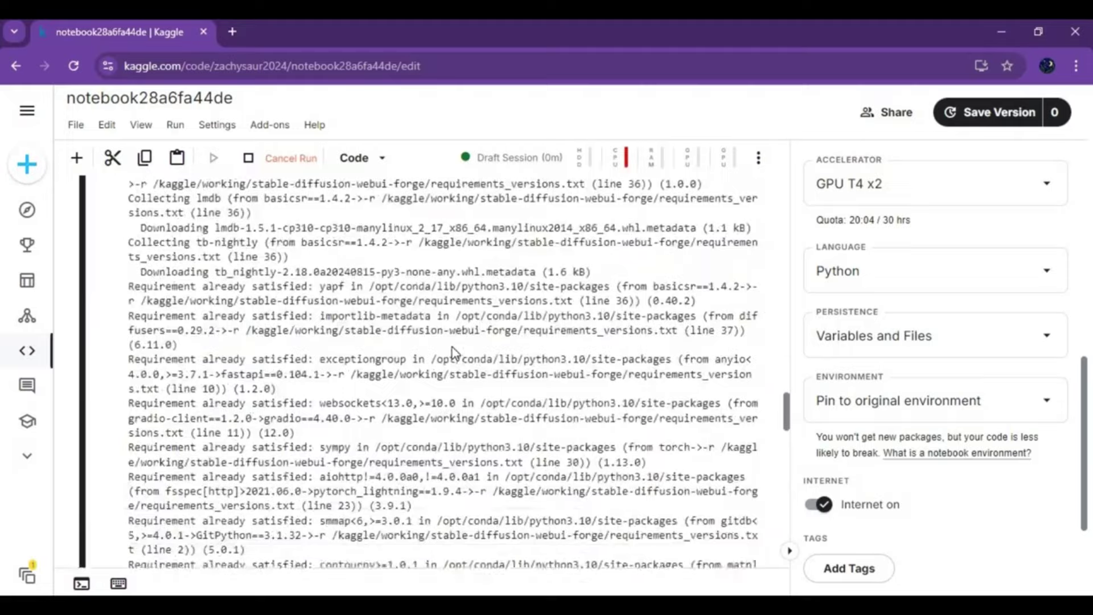
scroll(452, 347, down, 10)
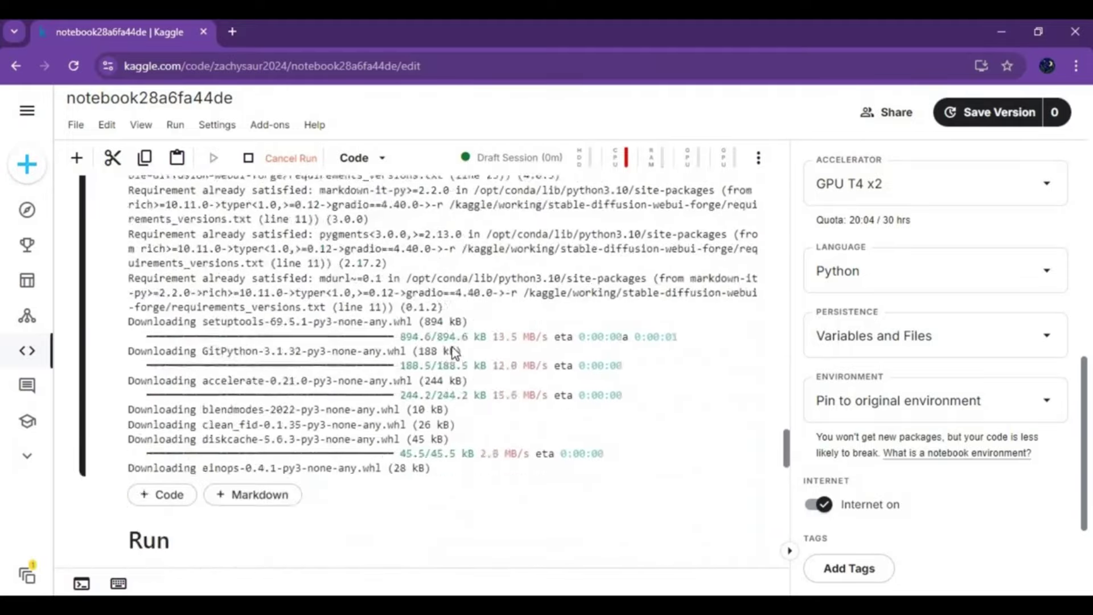
scroll(452, 348, down, 5)
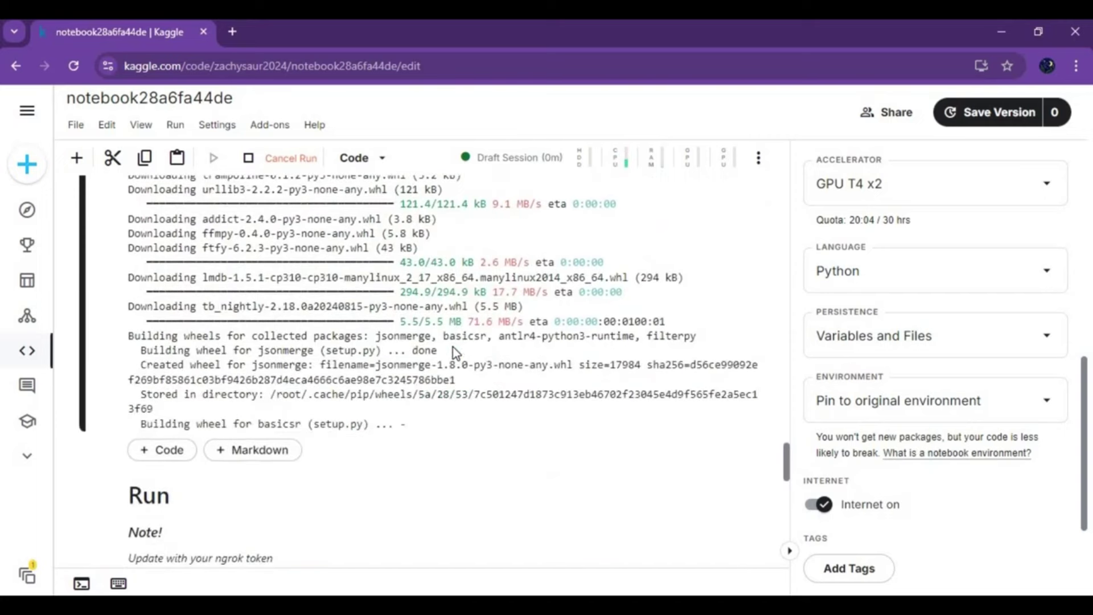
scroll(453, 347, down, 4)
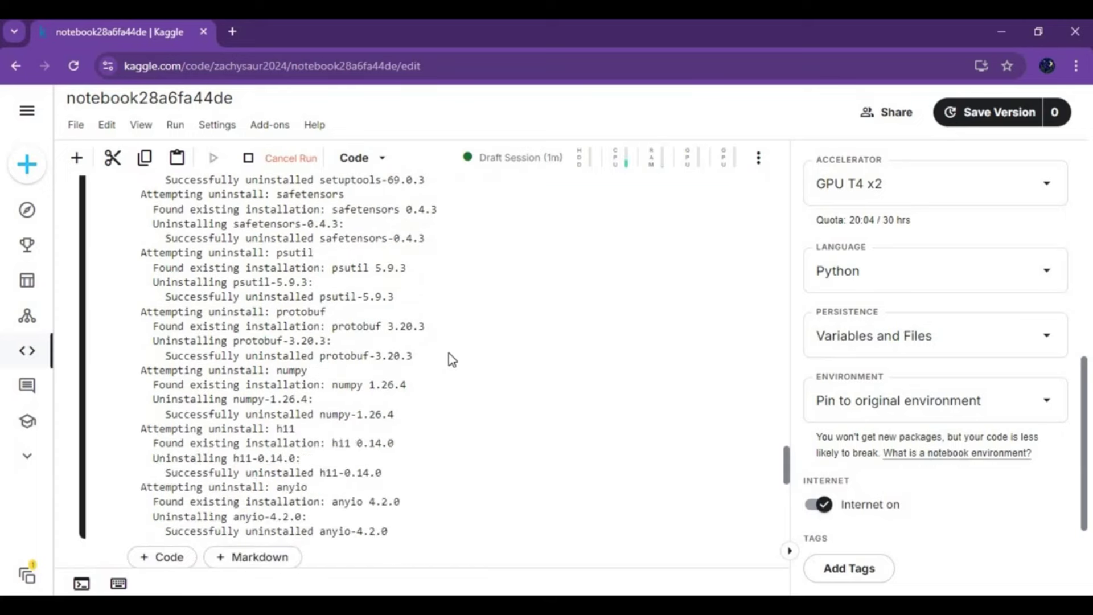
scroll(448, 353, down, 5)
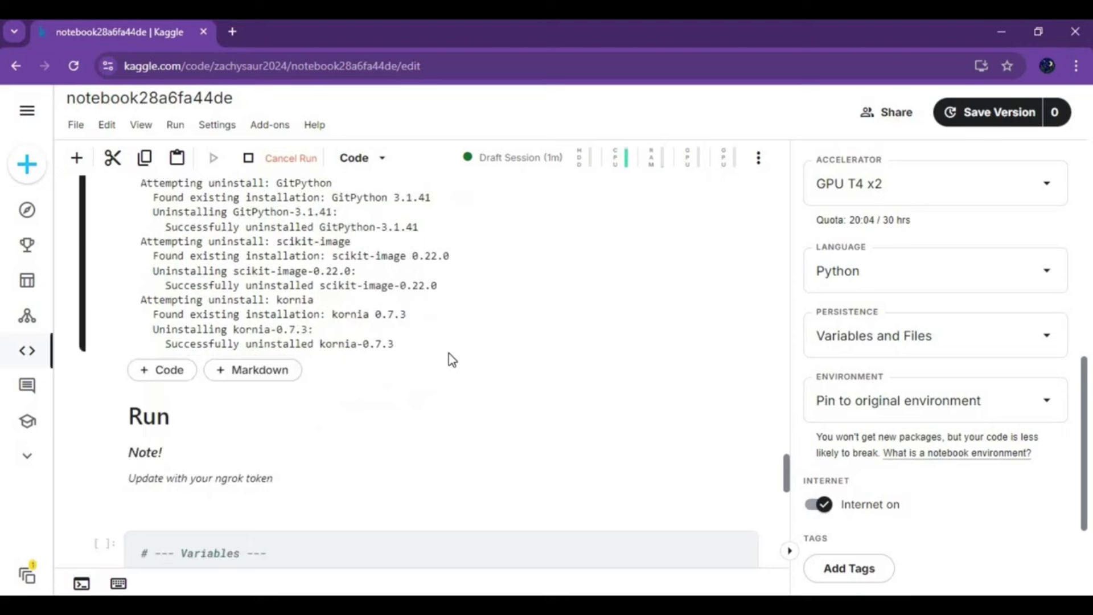
scroll(449, 353, down, 3)
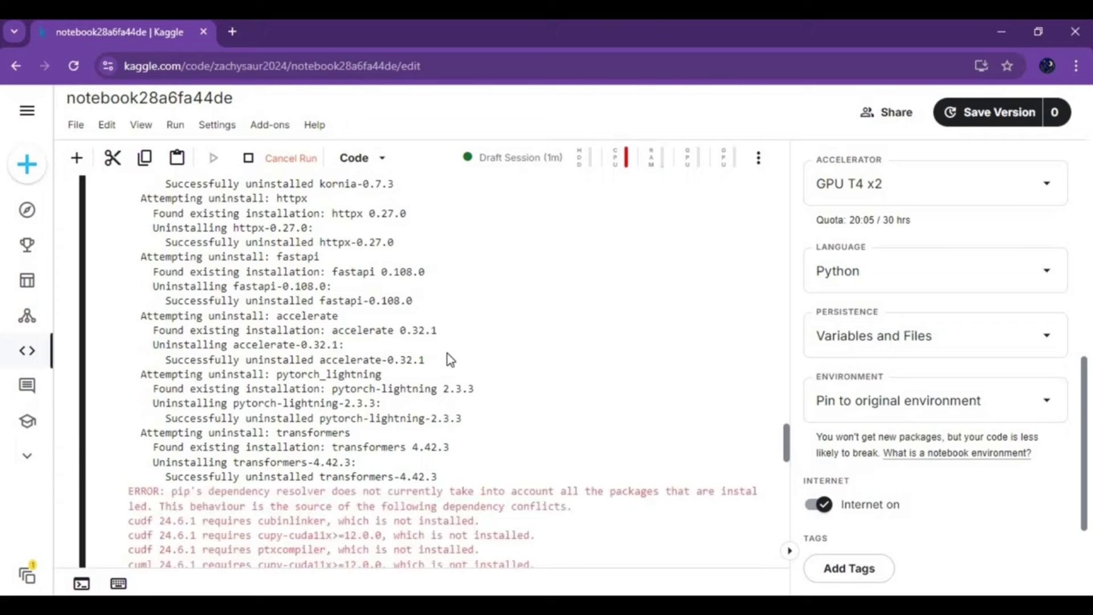
scroll(446, 354, down, 10)
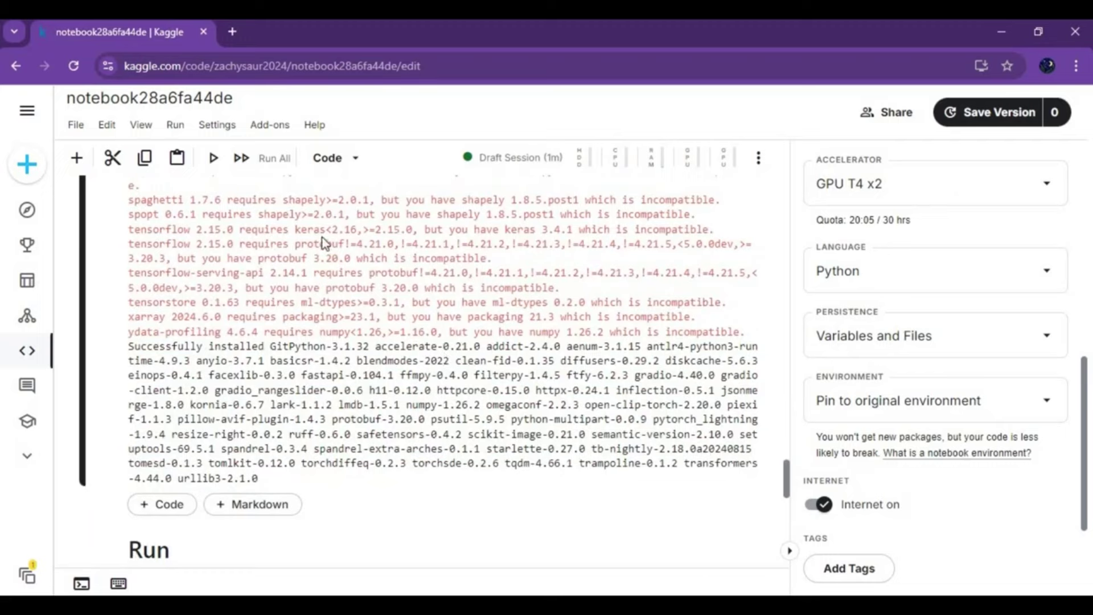
- Run the Install Checkpoints cell to download flux1-dev-bnb-nf4-v2.safetensors into Forge's Stable-diffusion models folder, and return to the Run cell
scroll(311, 303, down, 8)
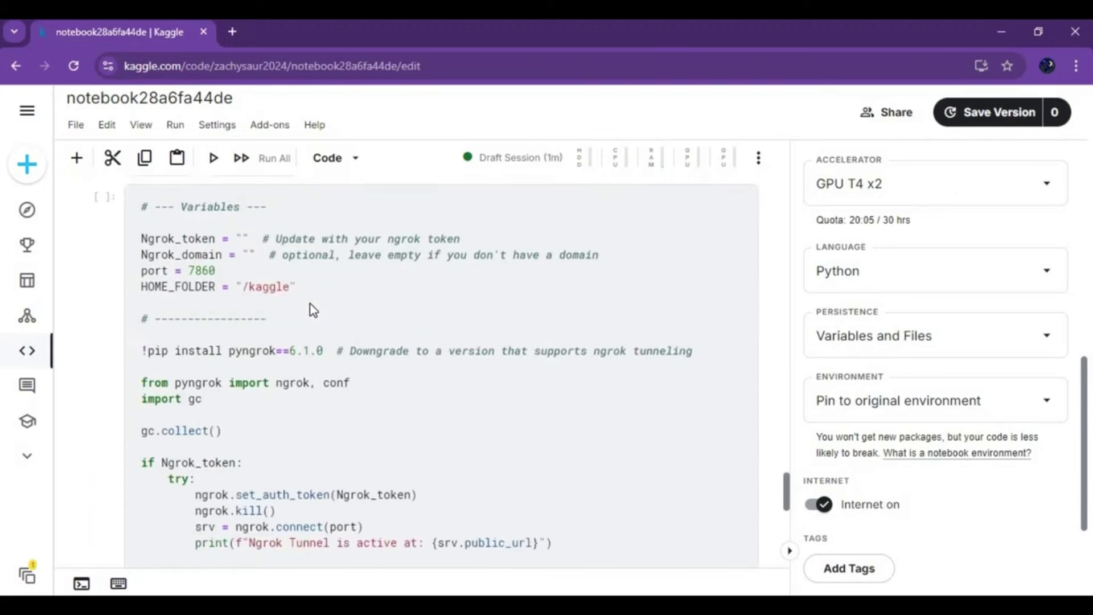
scroll(311, 307, down, 10)
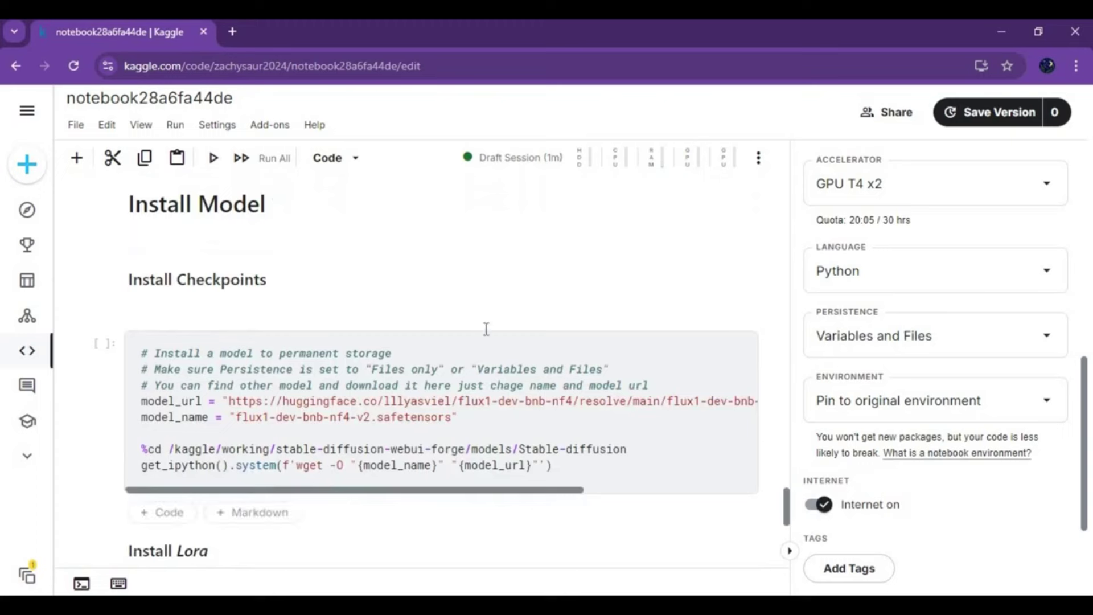
click(102, 347)
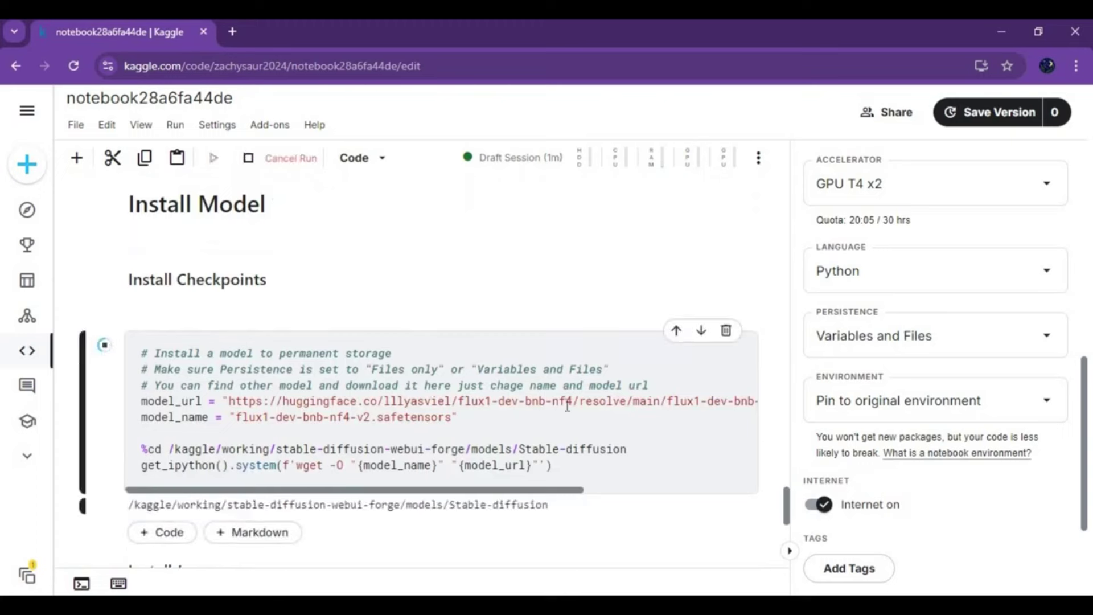
scroll(643, 387, down, 10)
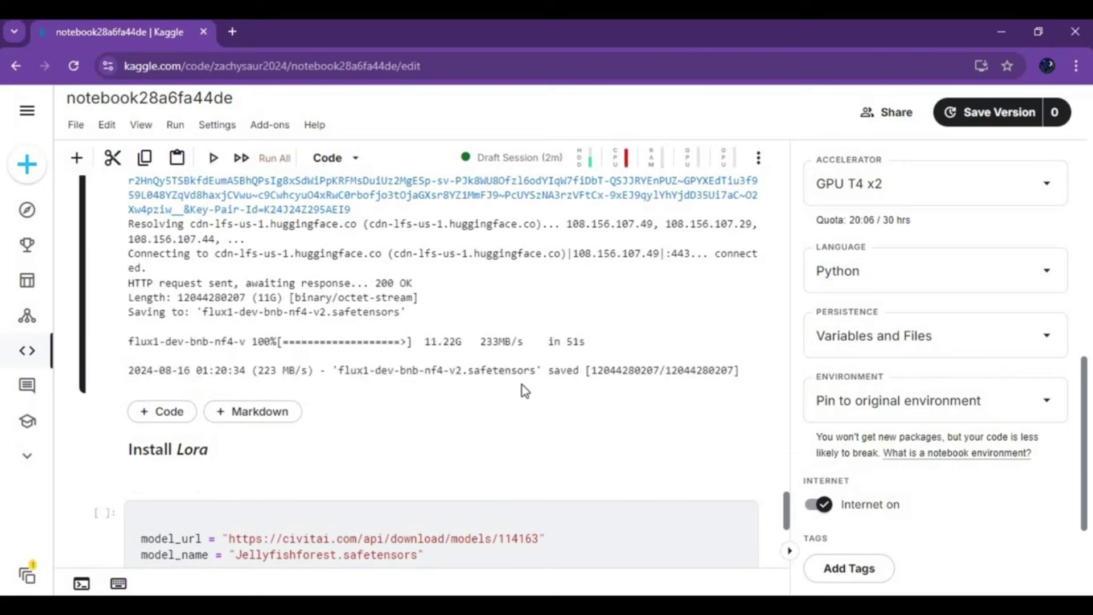
scroll(529, 378, down, 20)
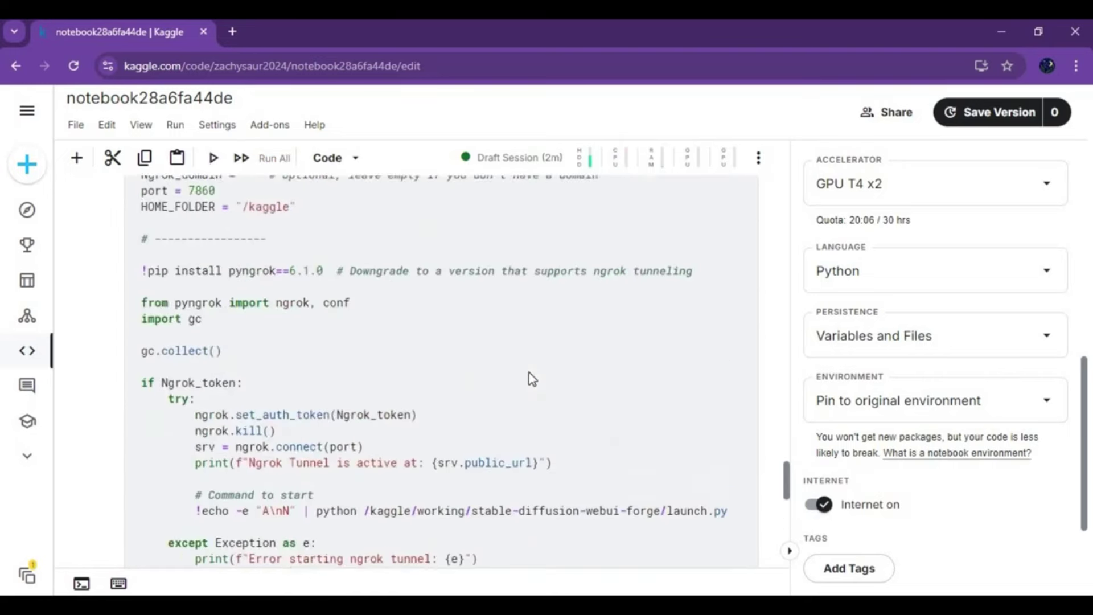
- Review the notebook's launch options: the ngrok cell with its token variable, Launch with Remote Moe, and Launch with Piggy
scroll(224, 361, down, 2)
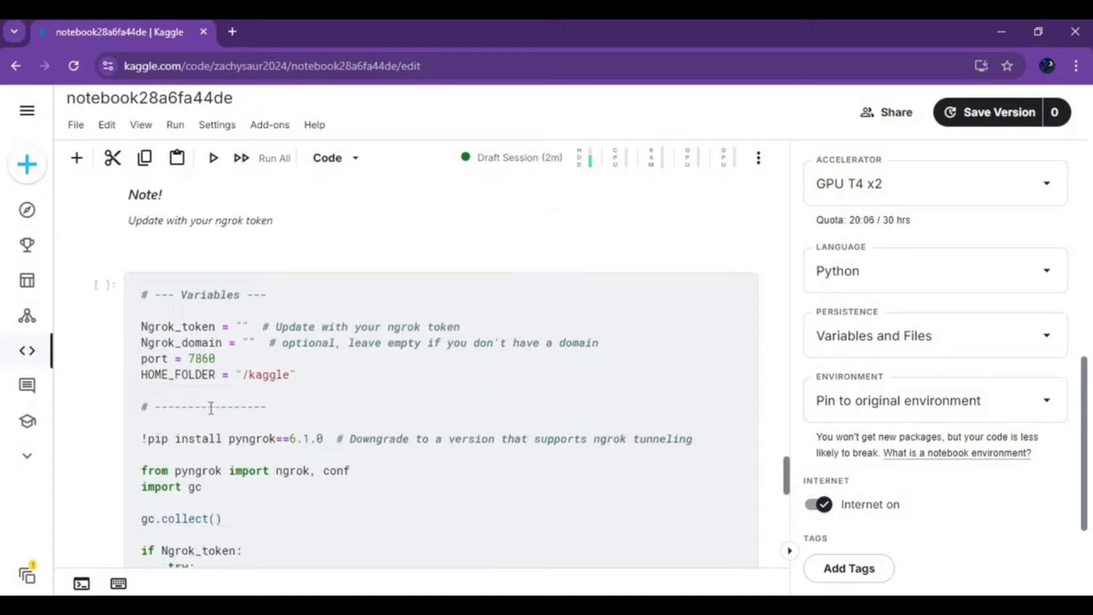
click(240, 317)
scroll(265, 362, down, 20)
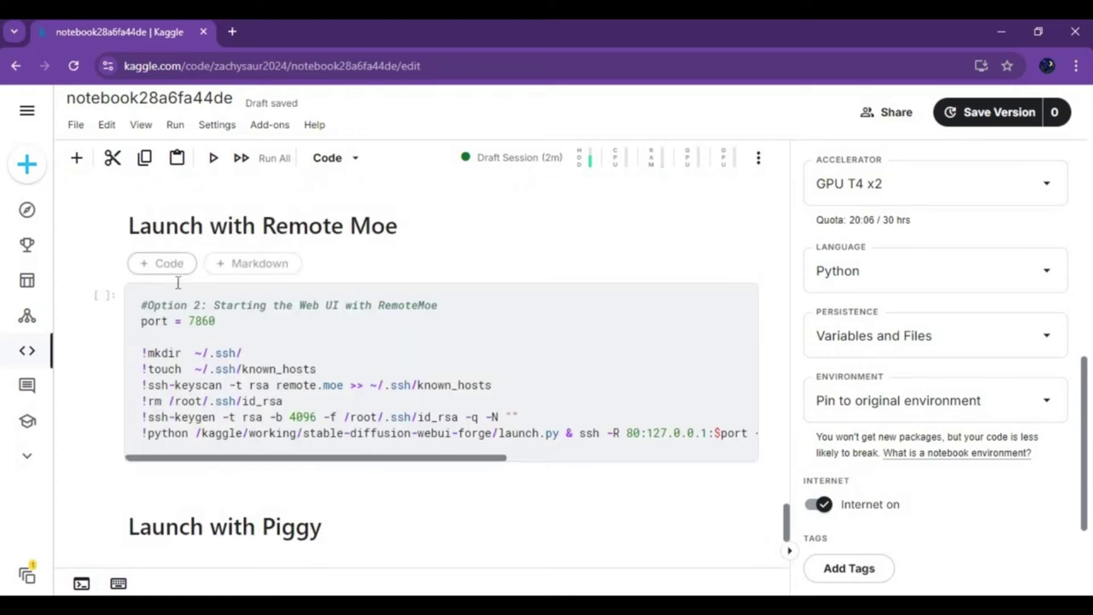
scroll(177, 282, down, 6)
scroll(308, 302, down, 10)
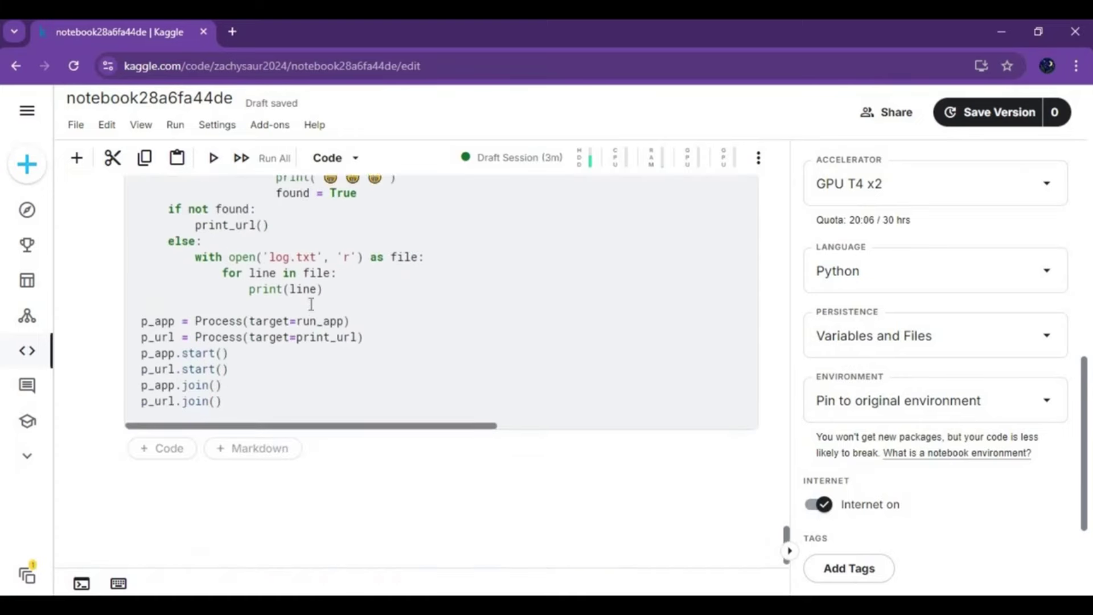
scroll(307, 311, up, 10)
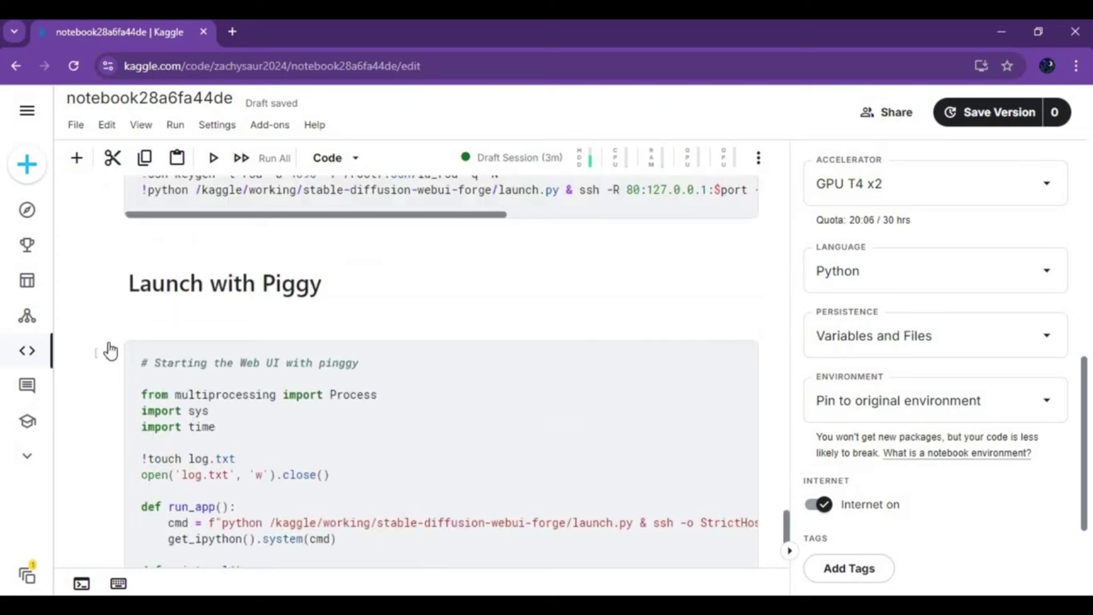
scroll(97, 359, up, 2)
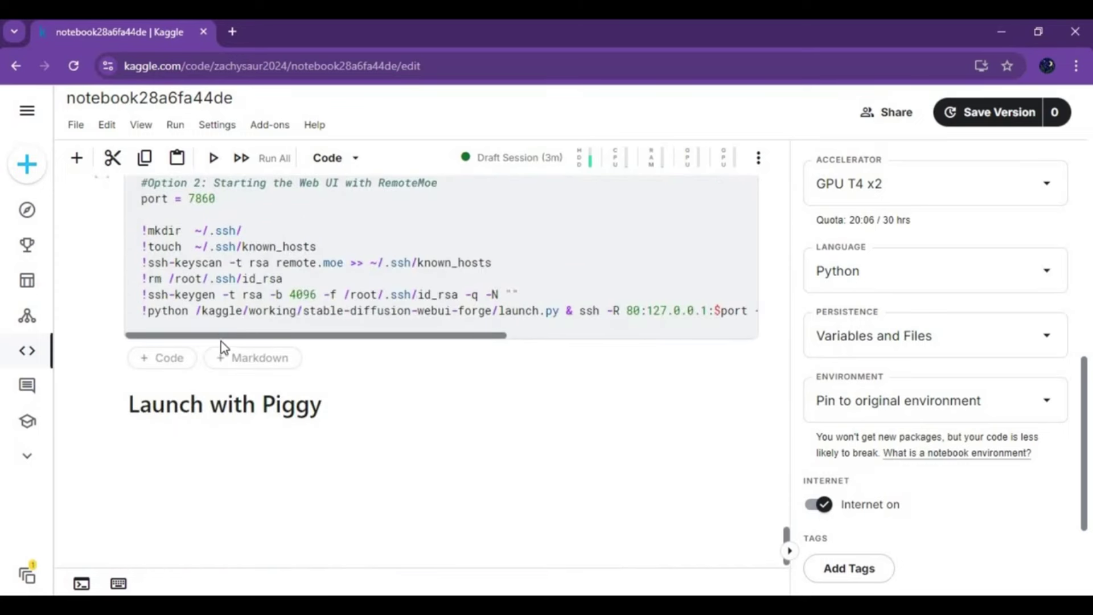
- Undo the deletion of the code cell under Launch with Piggy and check its code
click(107, 125)
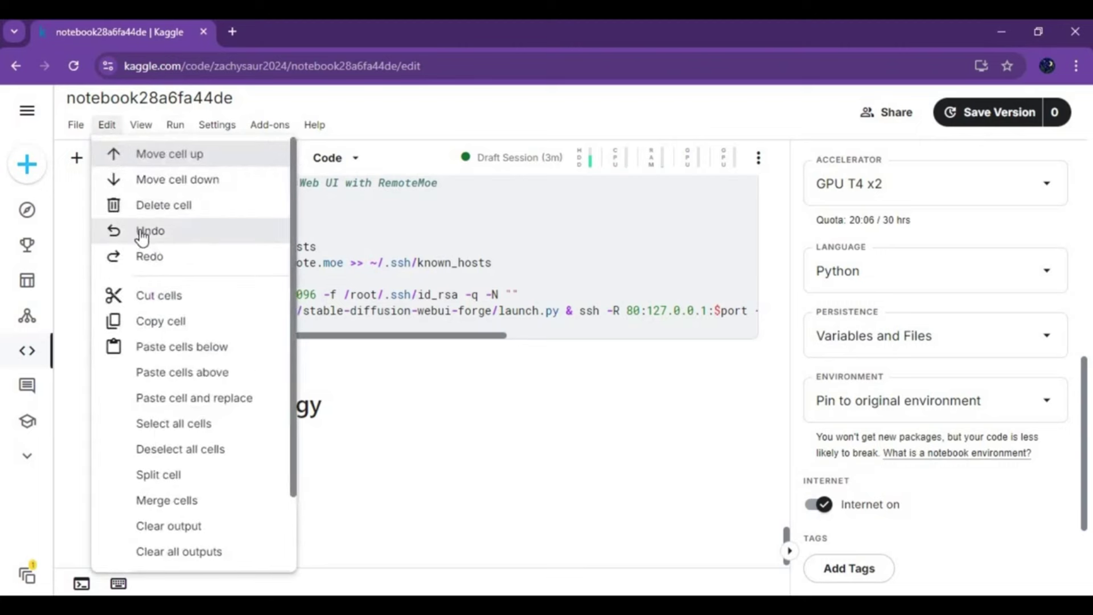
click(143, 230)
scroll(290, 353, down, 3)
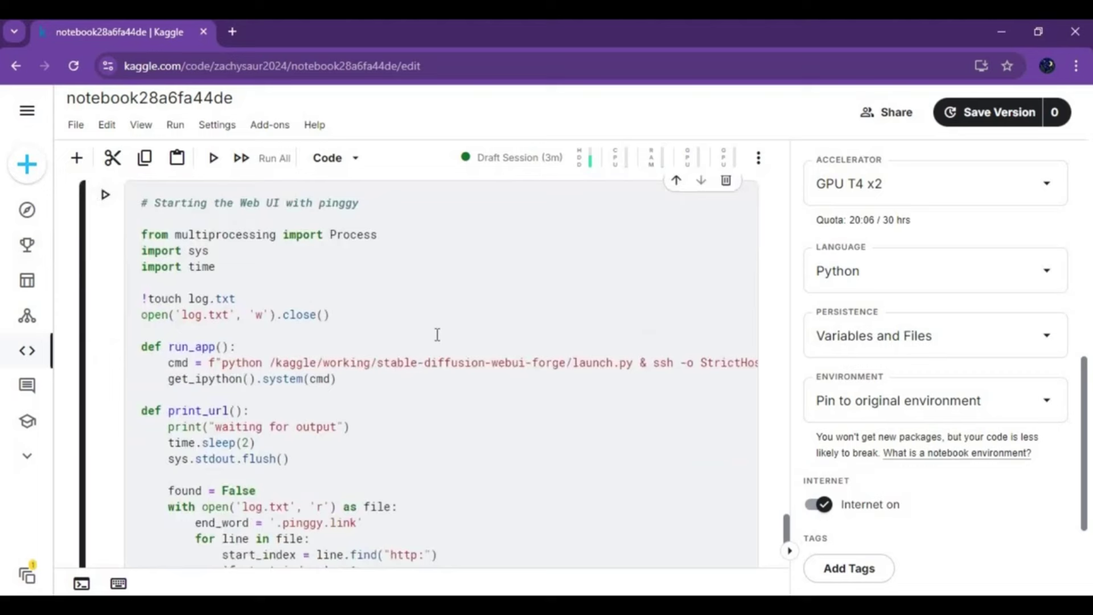
scroll(406, 334, down, 5)
- Run the Launch with Piggy cell to start the Forge web UI and follow its output until the local URL is printed
scroll(405, 334, up, 6)
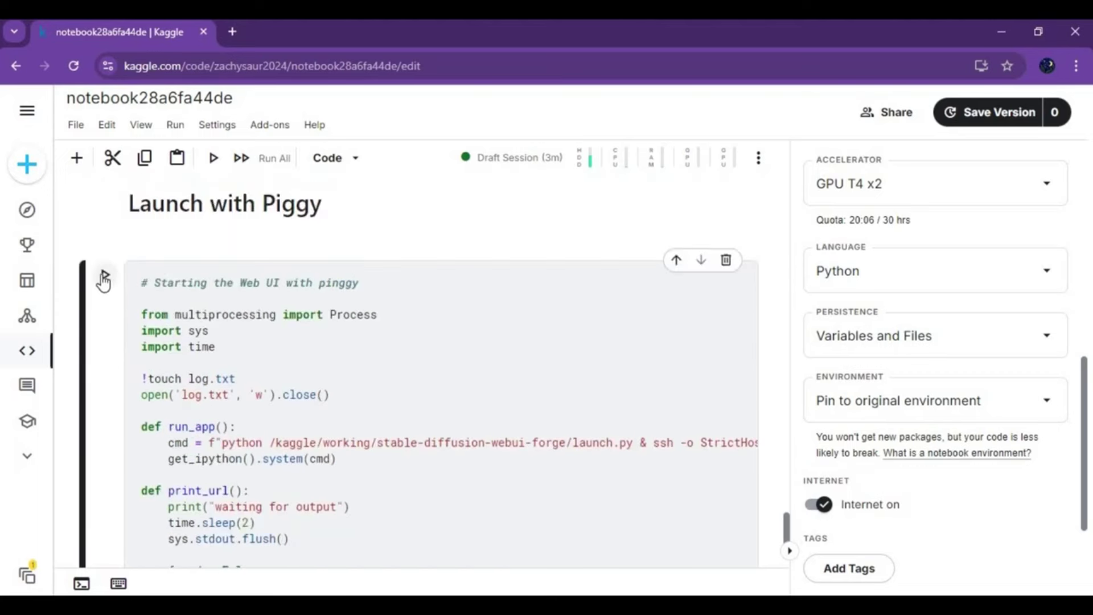
click(103, 280)
scroll(406, 347, down, 6)
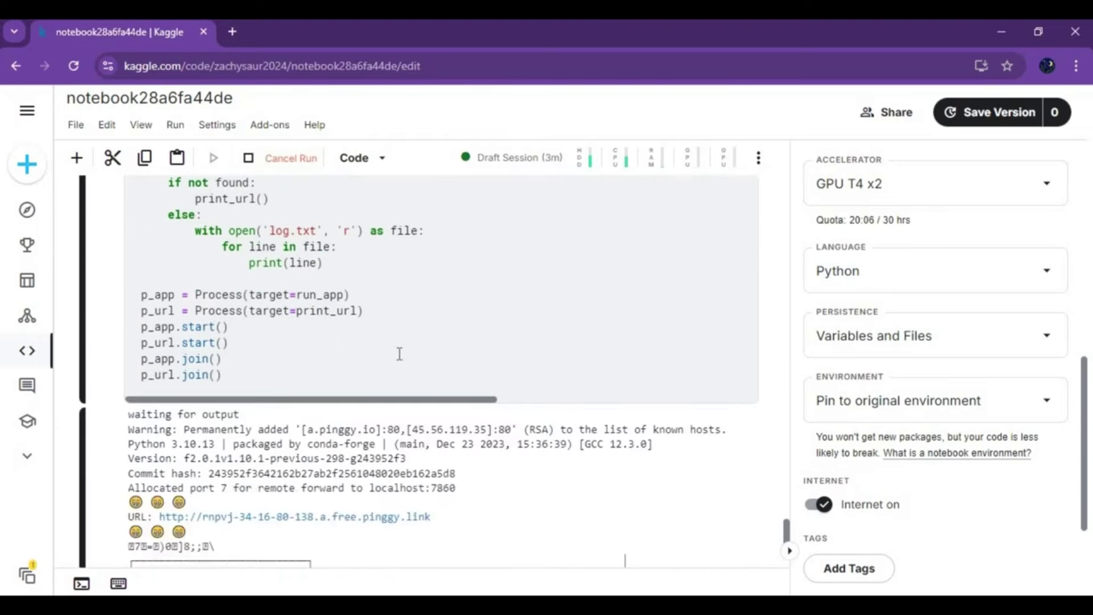
scroll(404, 360, down, 3)
scroll(399, 360, down, 2)
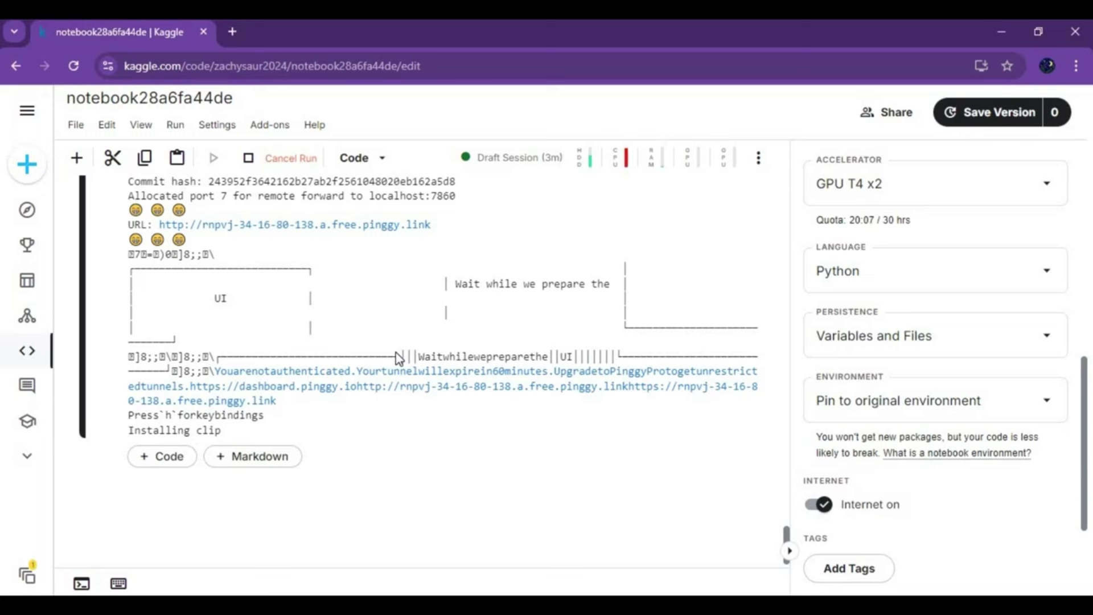
scroll(398, 358, down, 5)
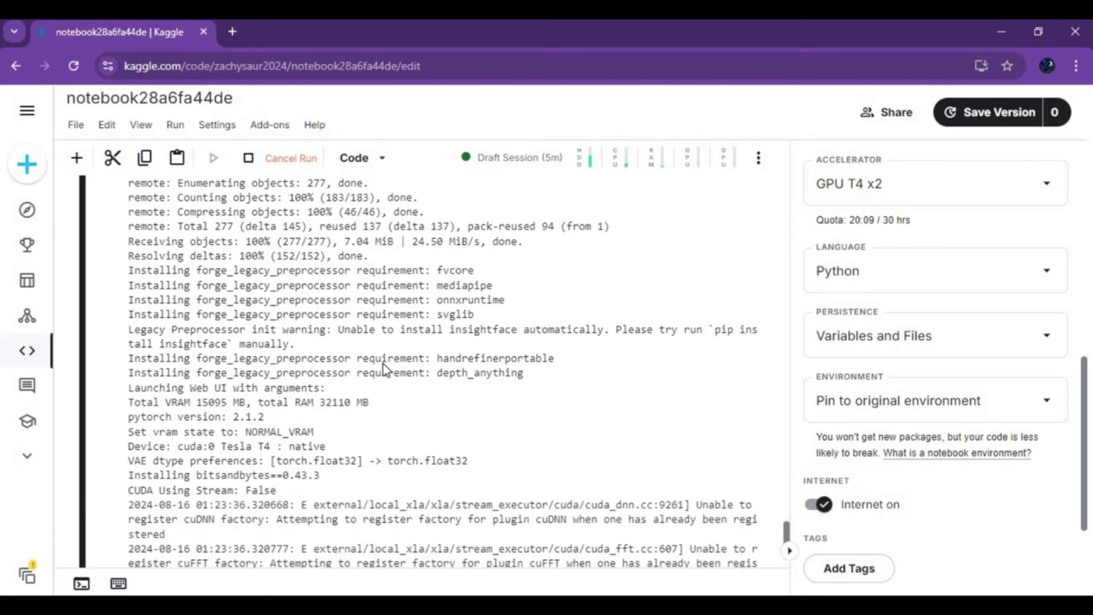
scroll(386, 370, down, 3)
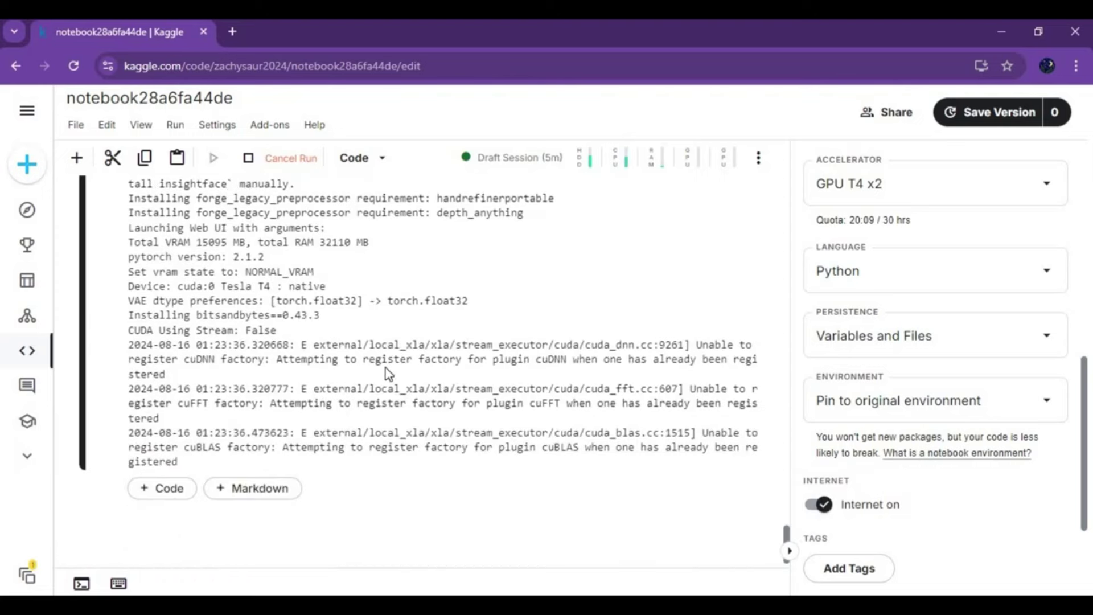
scroll(385, 368, down, 3)
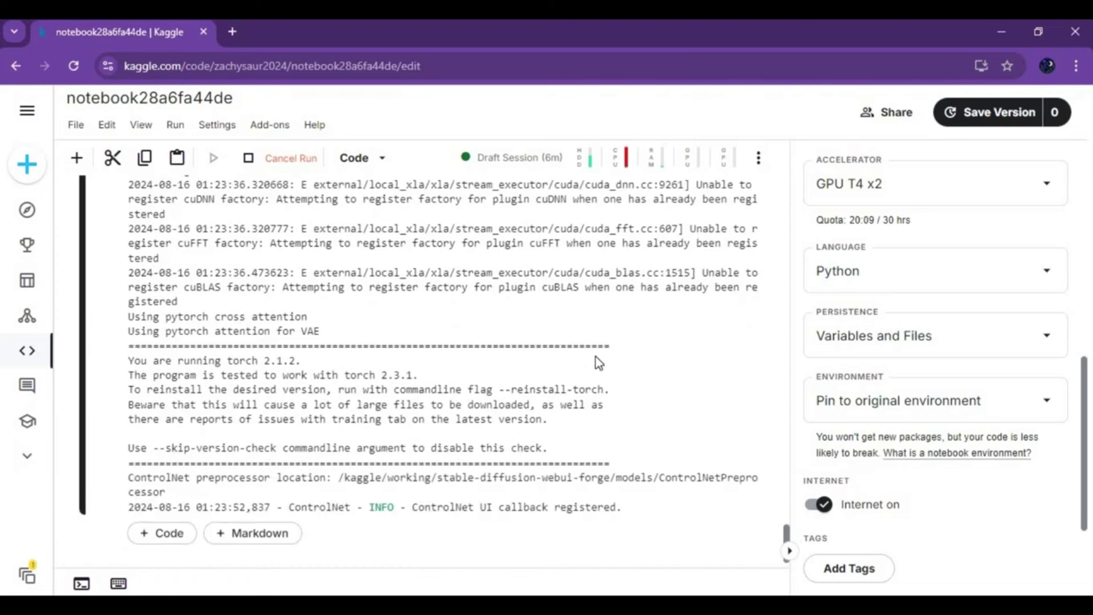
scroll(595, 356, down, 2)
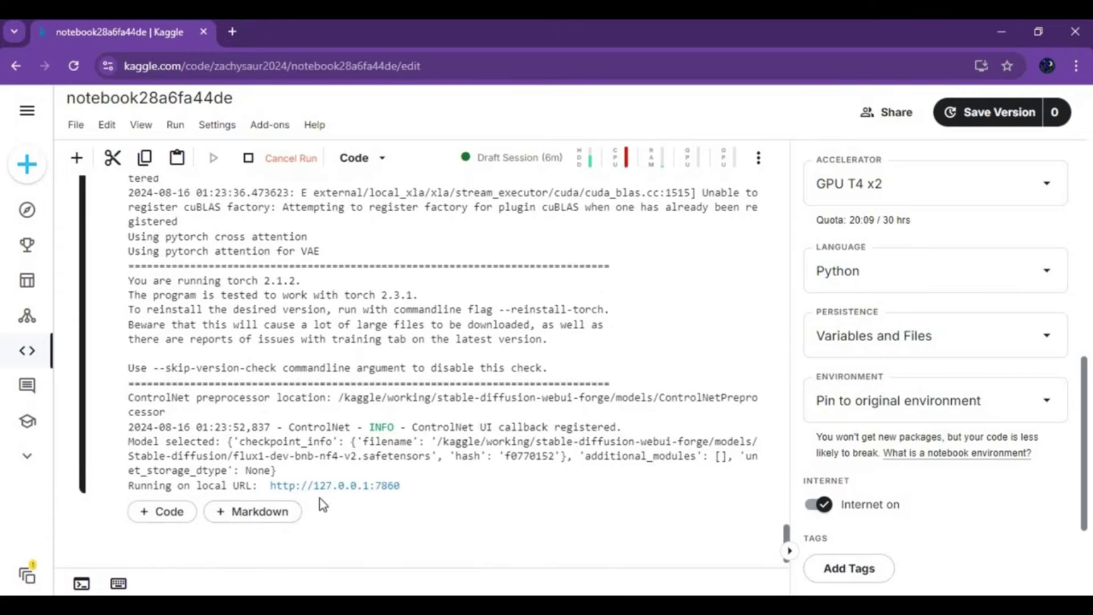
- Open the public Pinggy URL from the cell output, enter the site past the caution page, and look over the Txt2img generation settings
scroll(529, 421, up, 10)
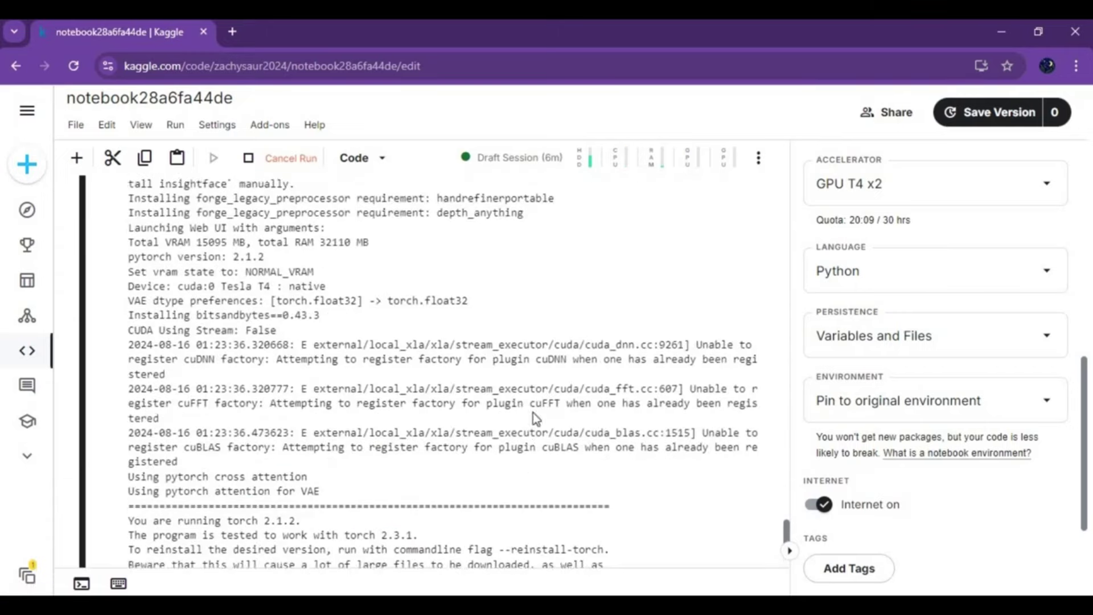
scroll(529, 439, down, 10)
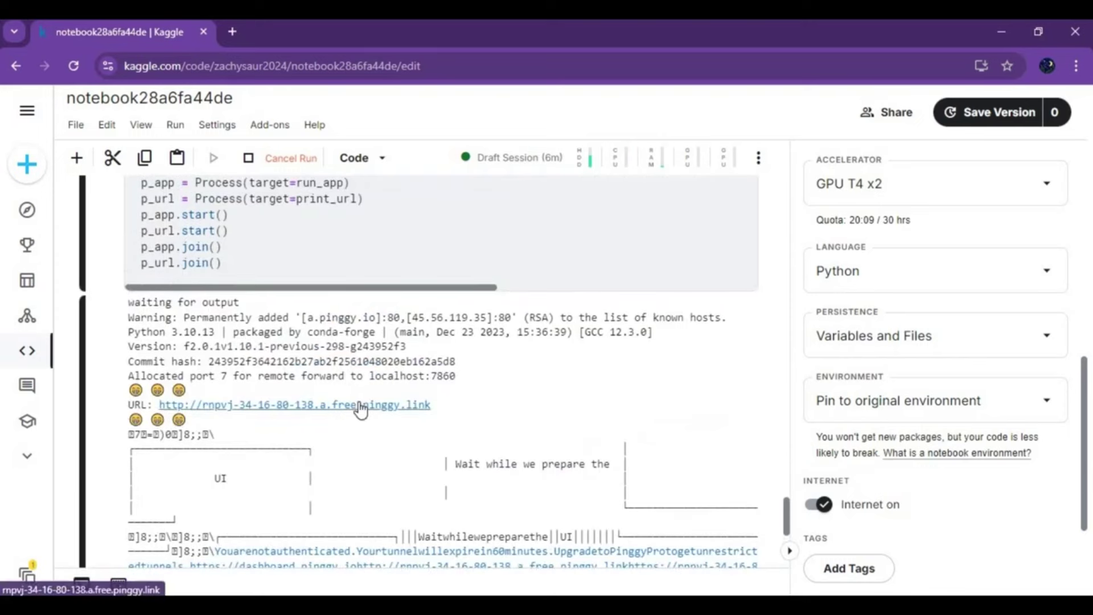
click(348, 407)
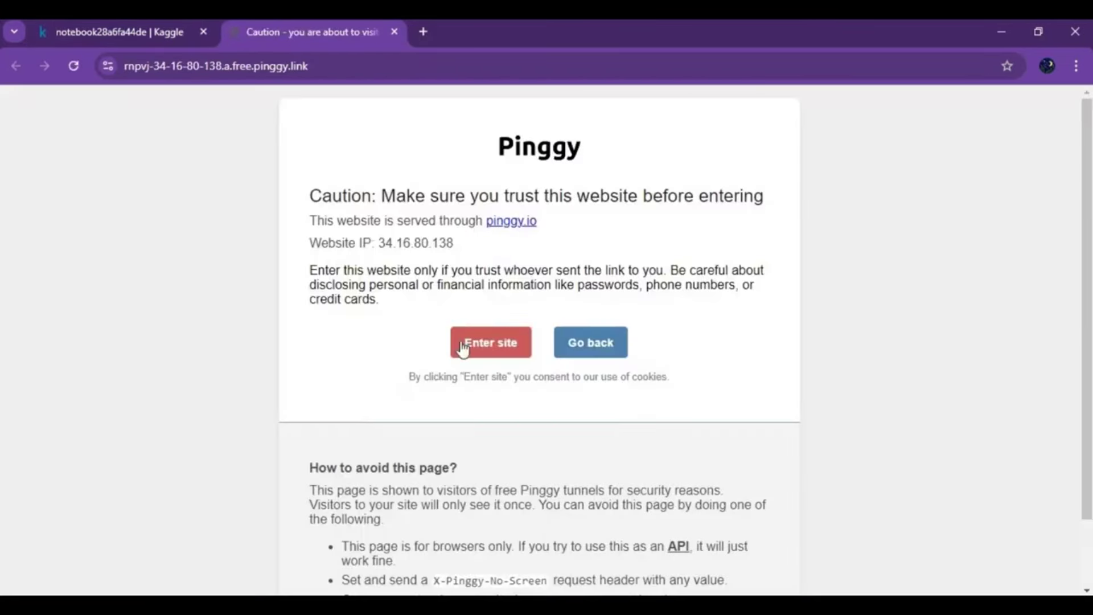
click(463, 346)
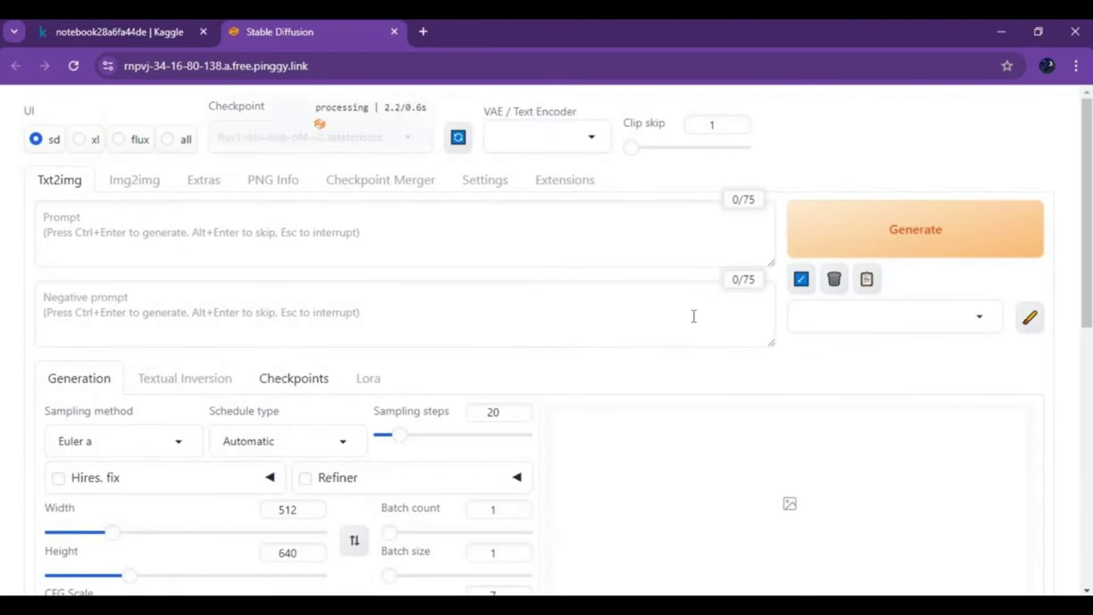
scroll(1054, 463, down, 9)
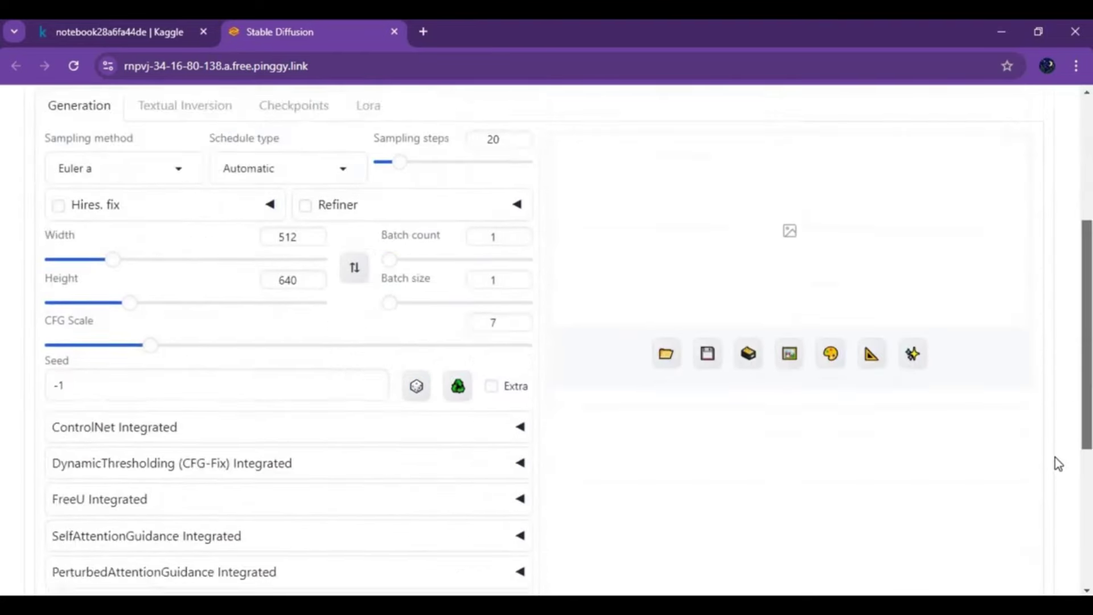
scroll(1059, 326, up, 9)
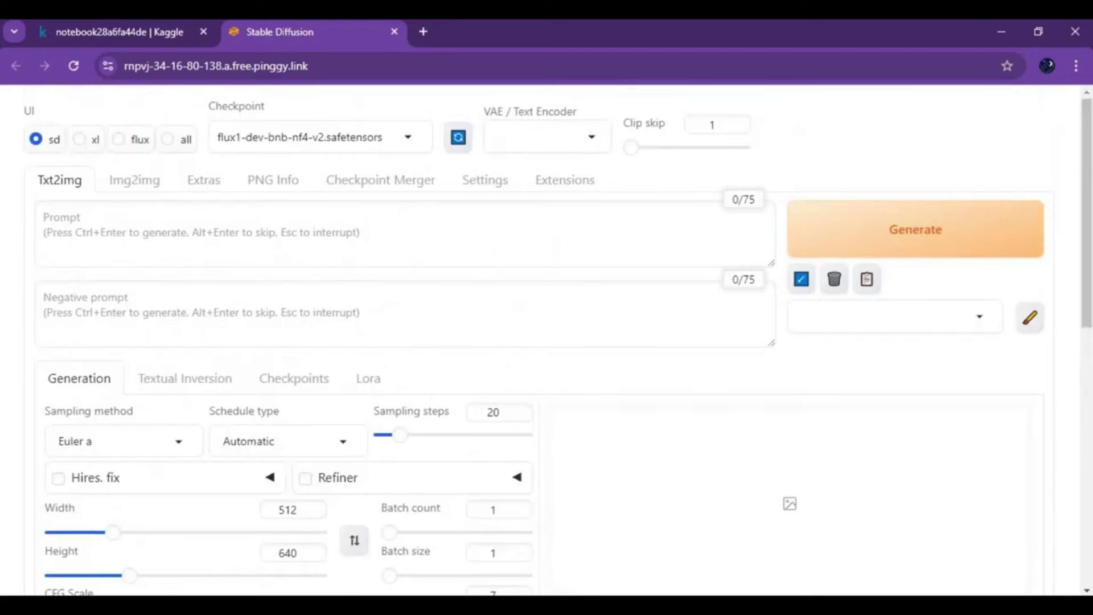